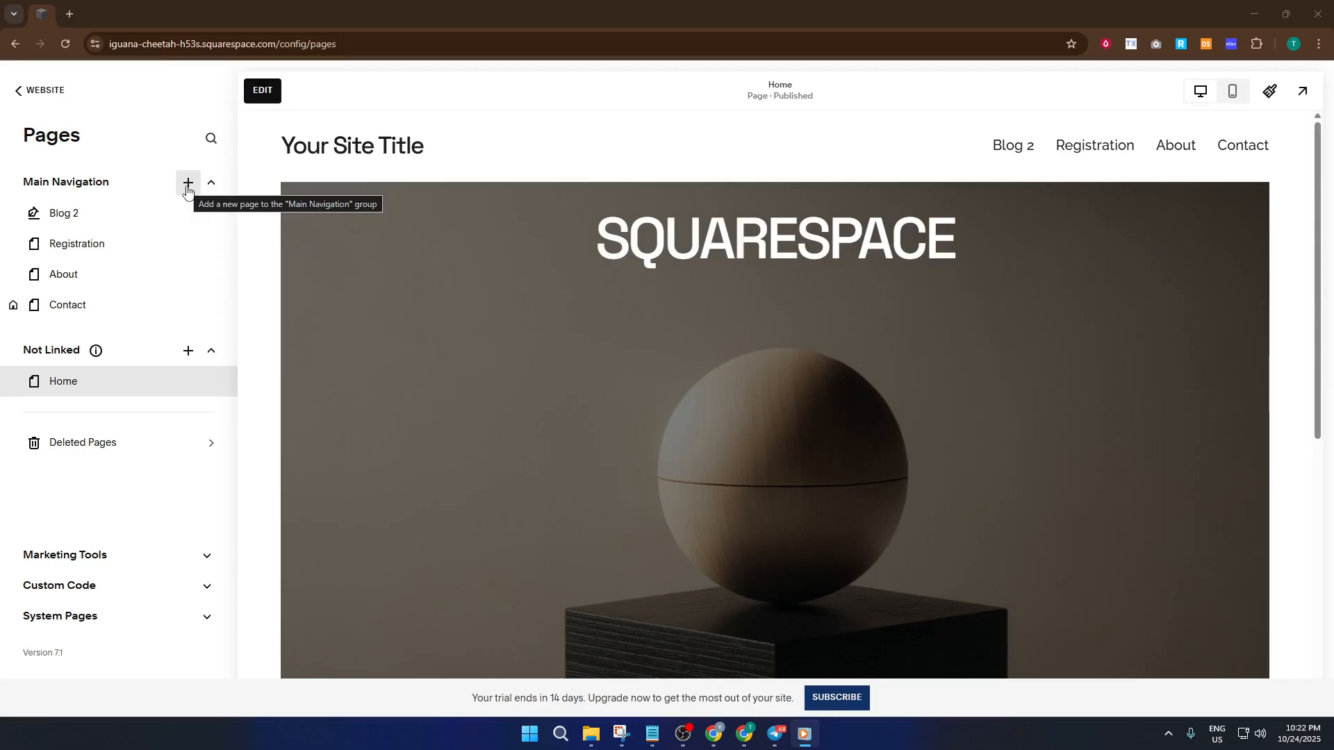
# - Open the designer page layouts for adding a new page to the Main Navigation
pyautogui.click(187, 184)
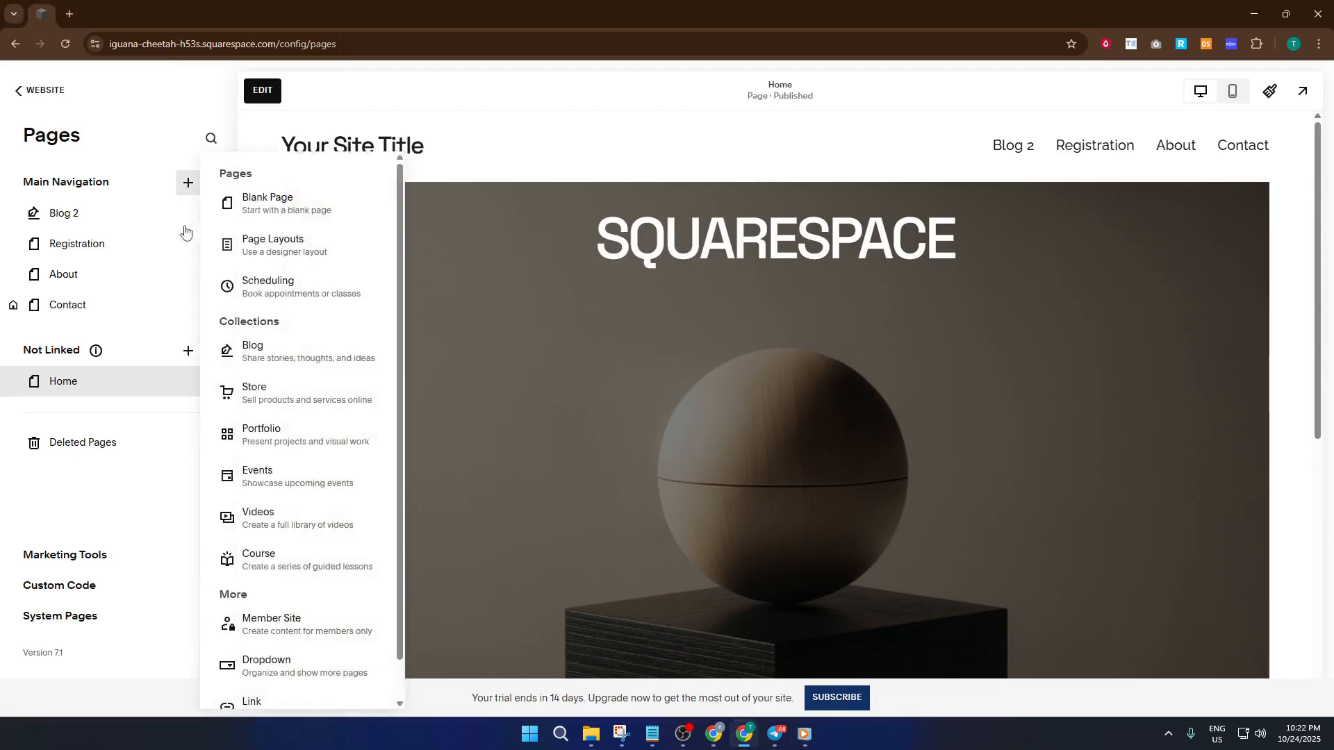
pyautogui.click(319, 247)
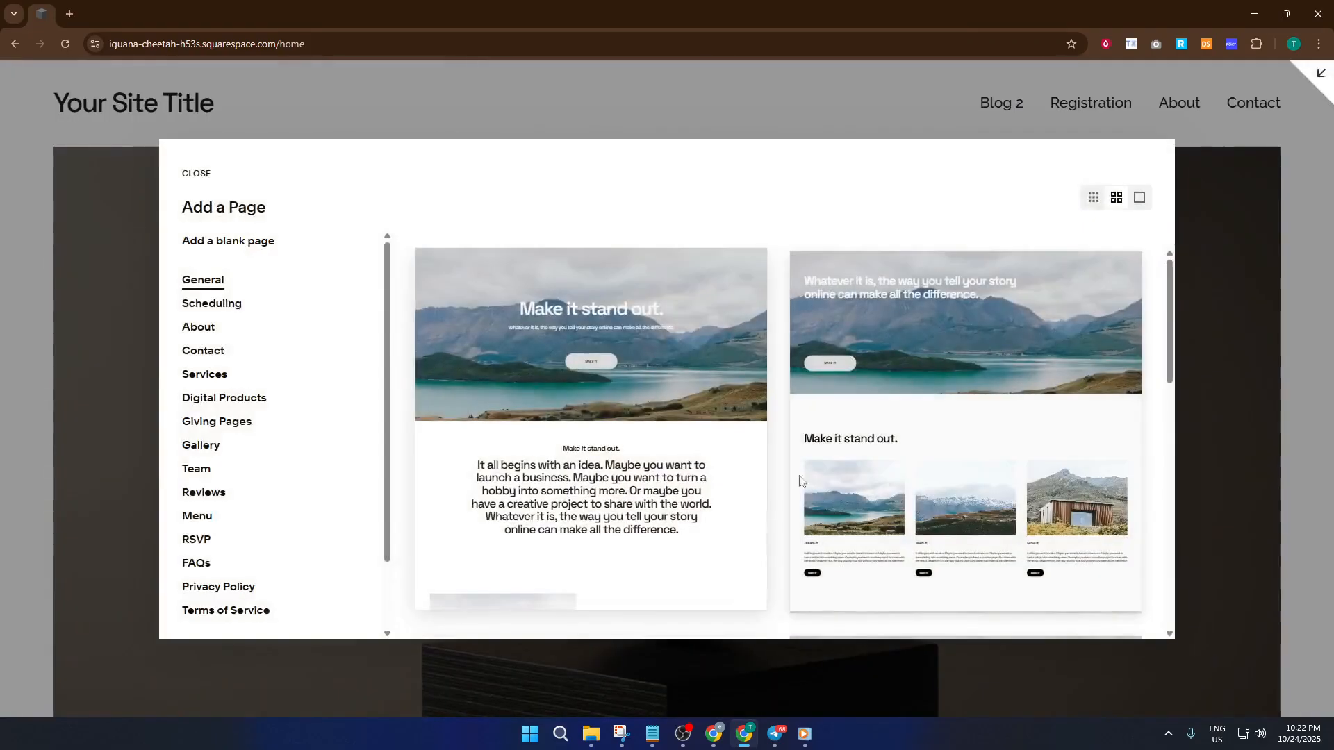
pyautogui.scroll(-1, 738, 350)
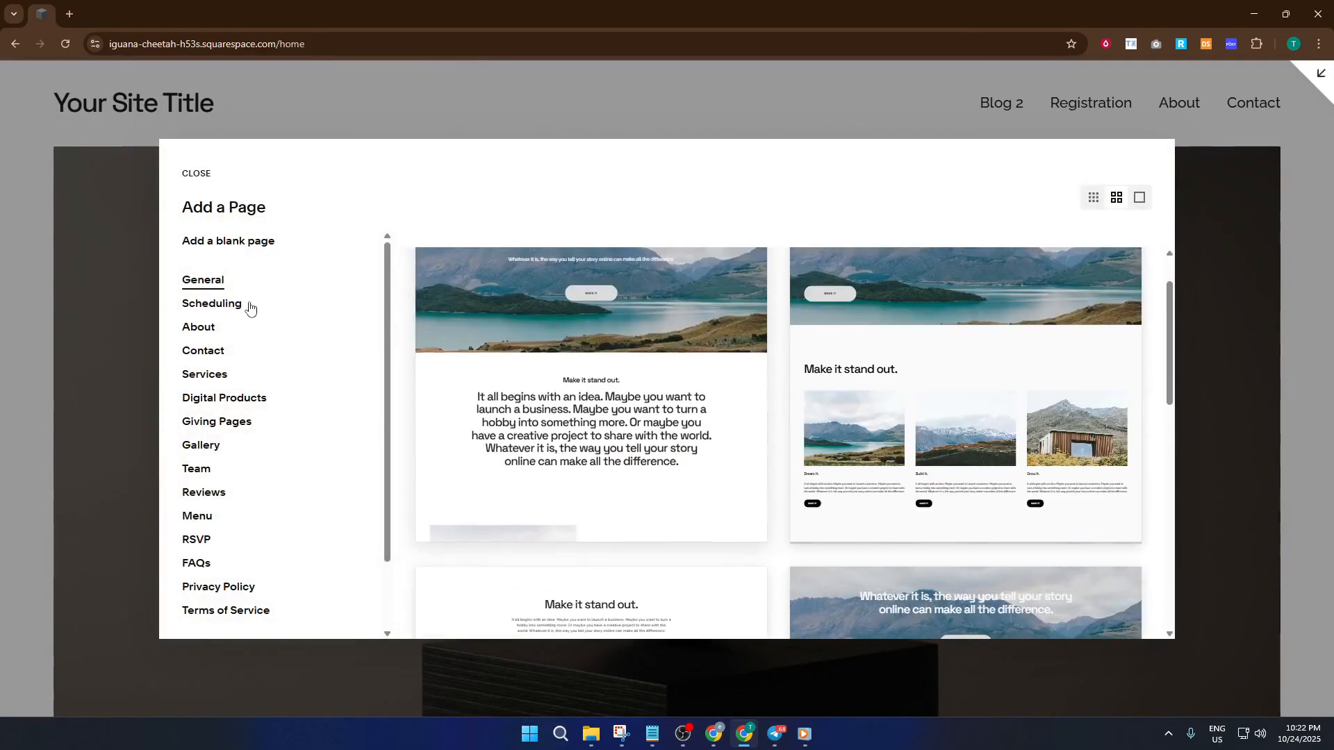
# - Browse the Scheduling, About and General page layouts to compare the available designs
pyautogui.click(229, 302)
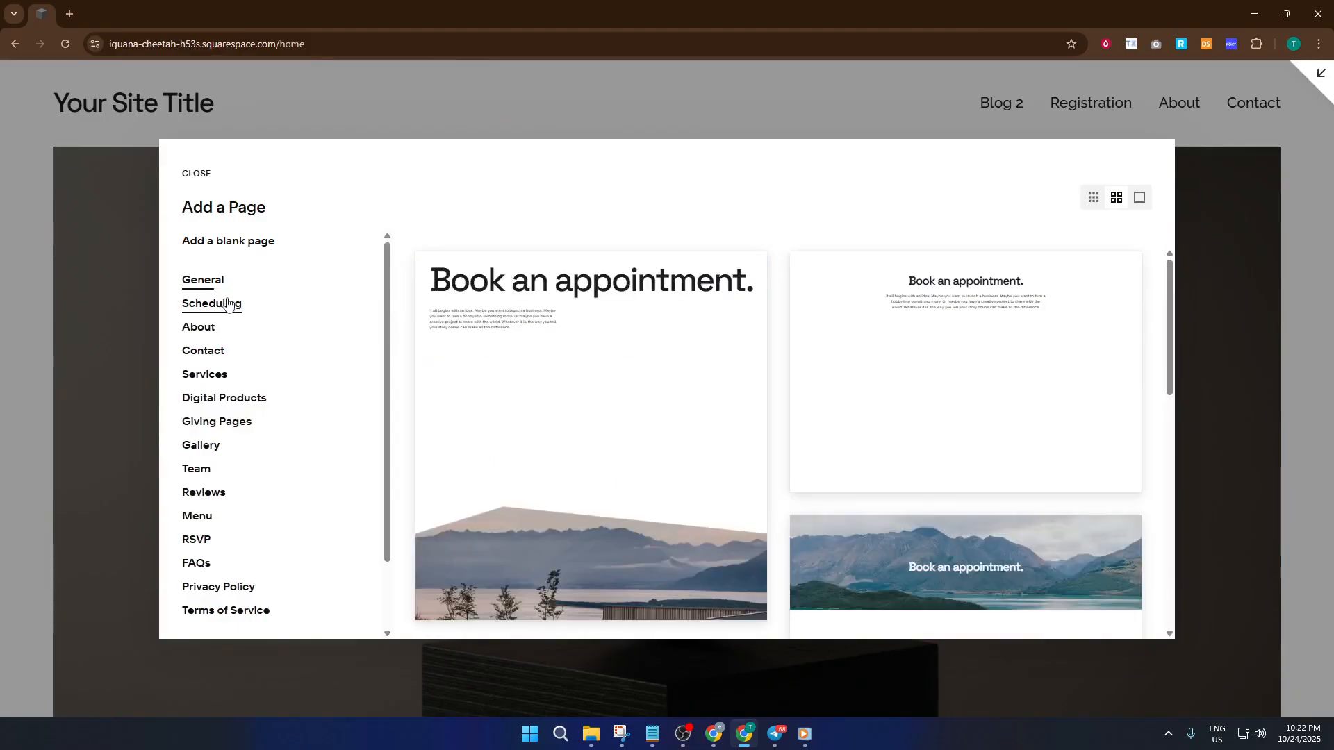
pyautogui.click(220, 330)
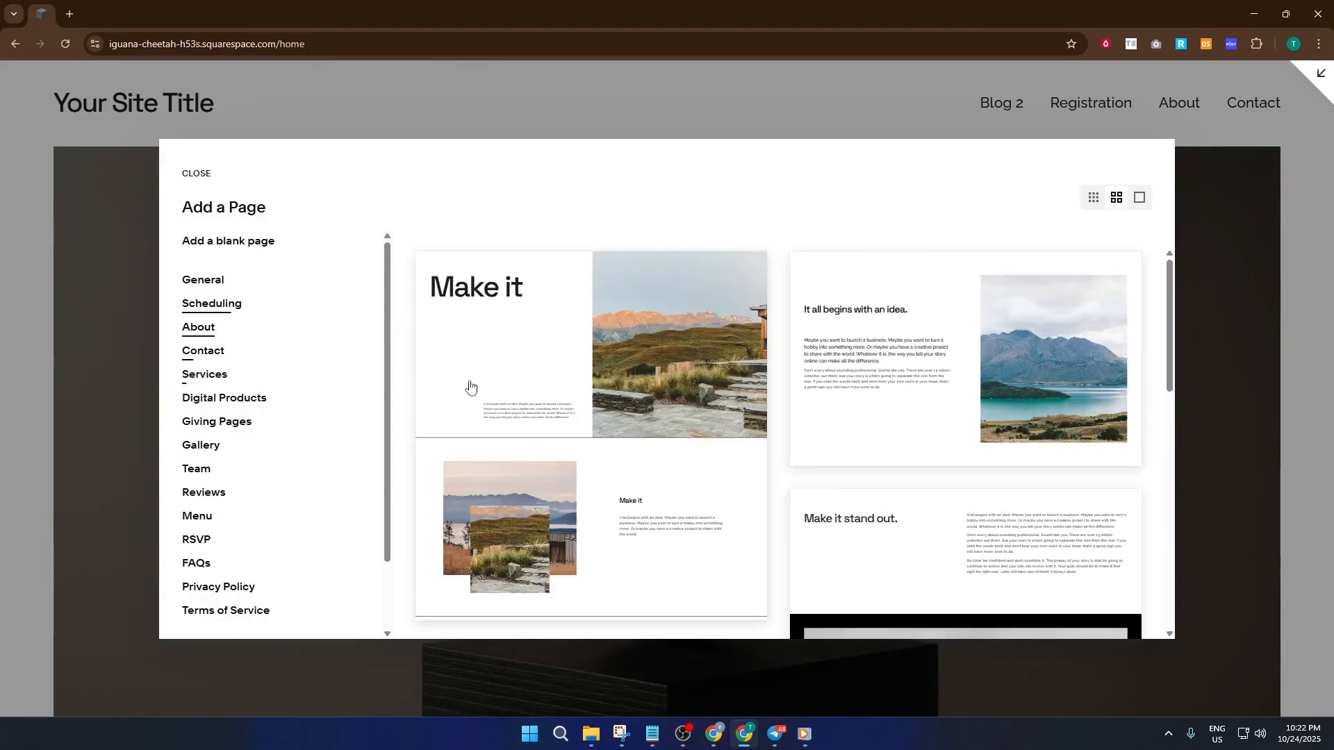
pyautogui.click(221, 285)
pyautogui.scroll(-4, 763, 366)
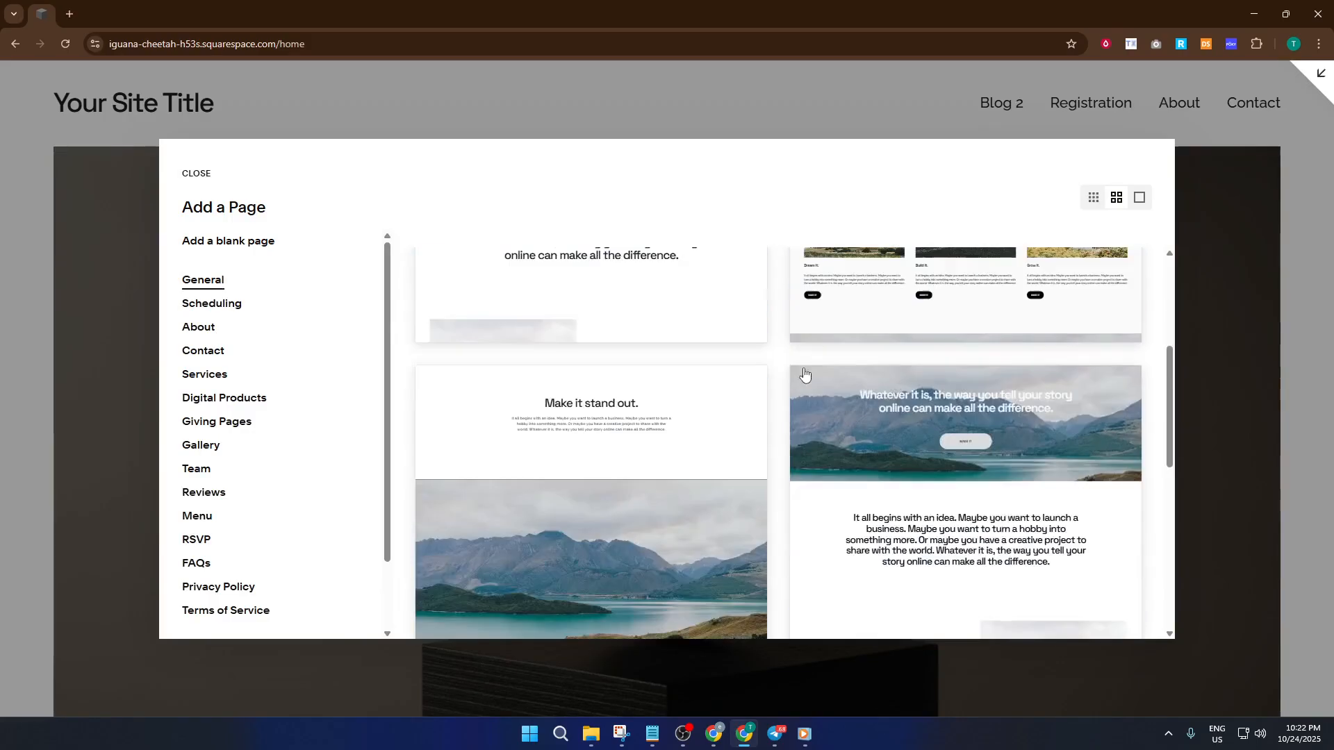
pyautogui.scroll(-1, 939, 401)
pyautogui.scroll(-6, 938, 401)
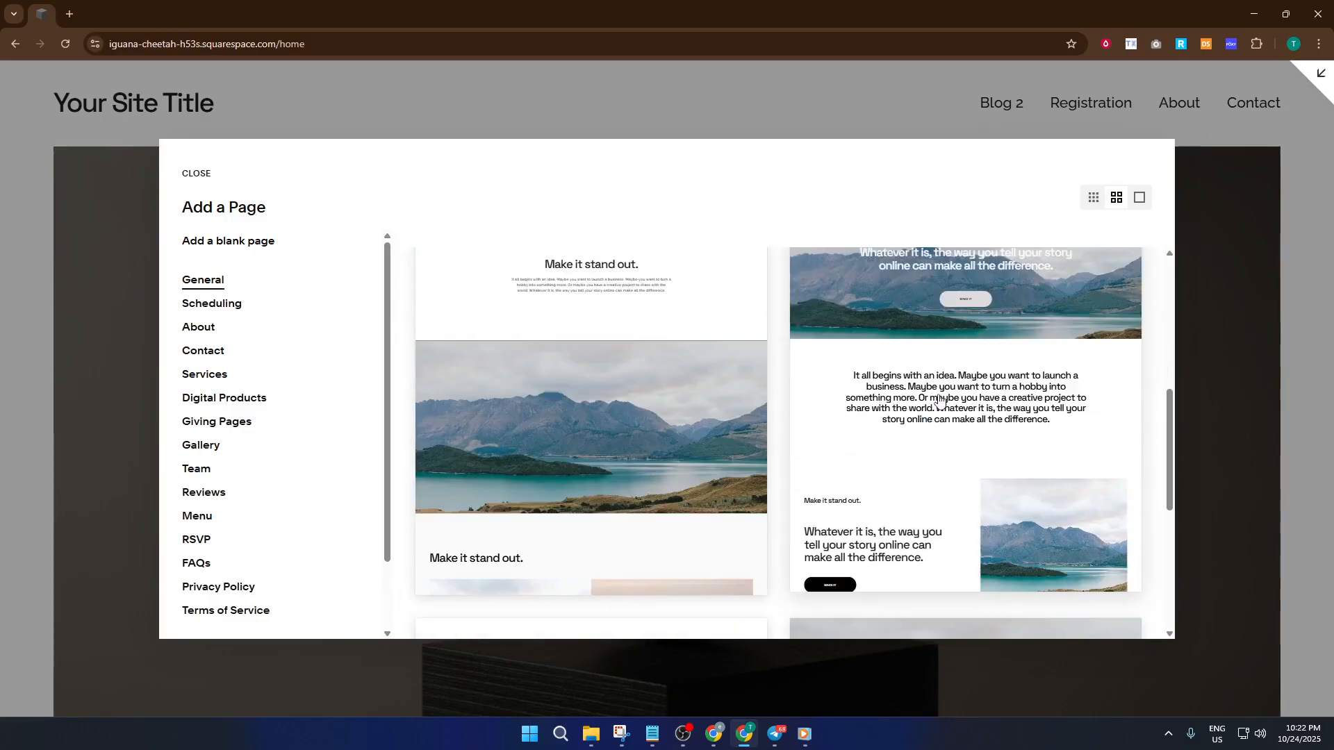
pyautogui.scroll(-3, 896, 405)
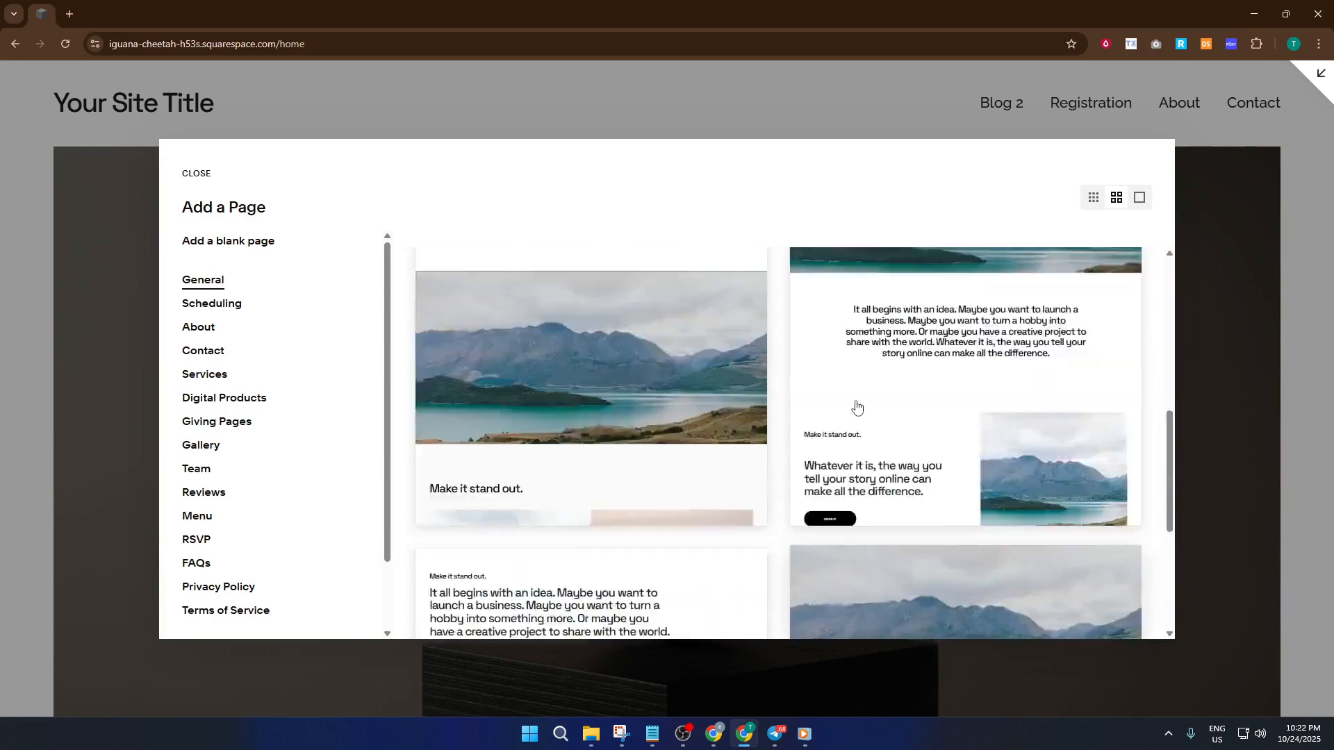
pyautogui.click(232, 311)
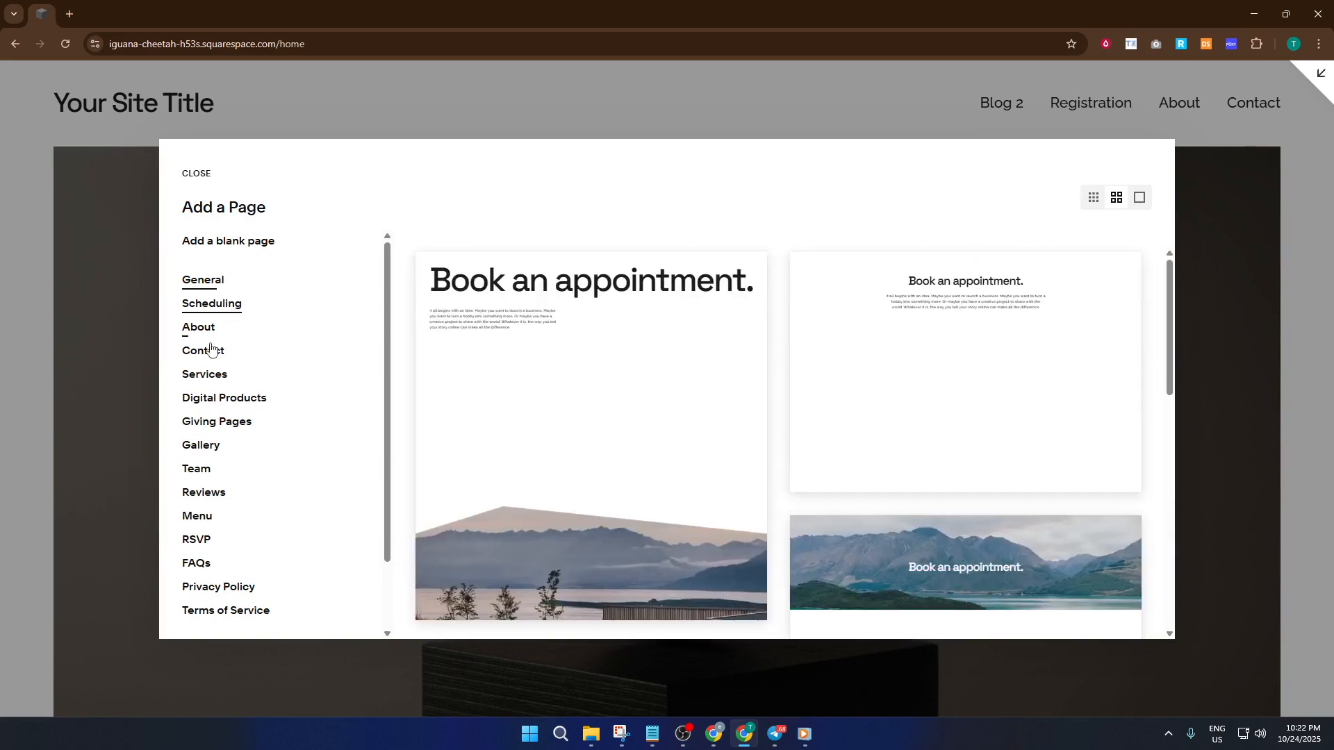
pyautogui.scroll(-3, 650, 393)
pyautogui.scroll(-3, 649, 393)
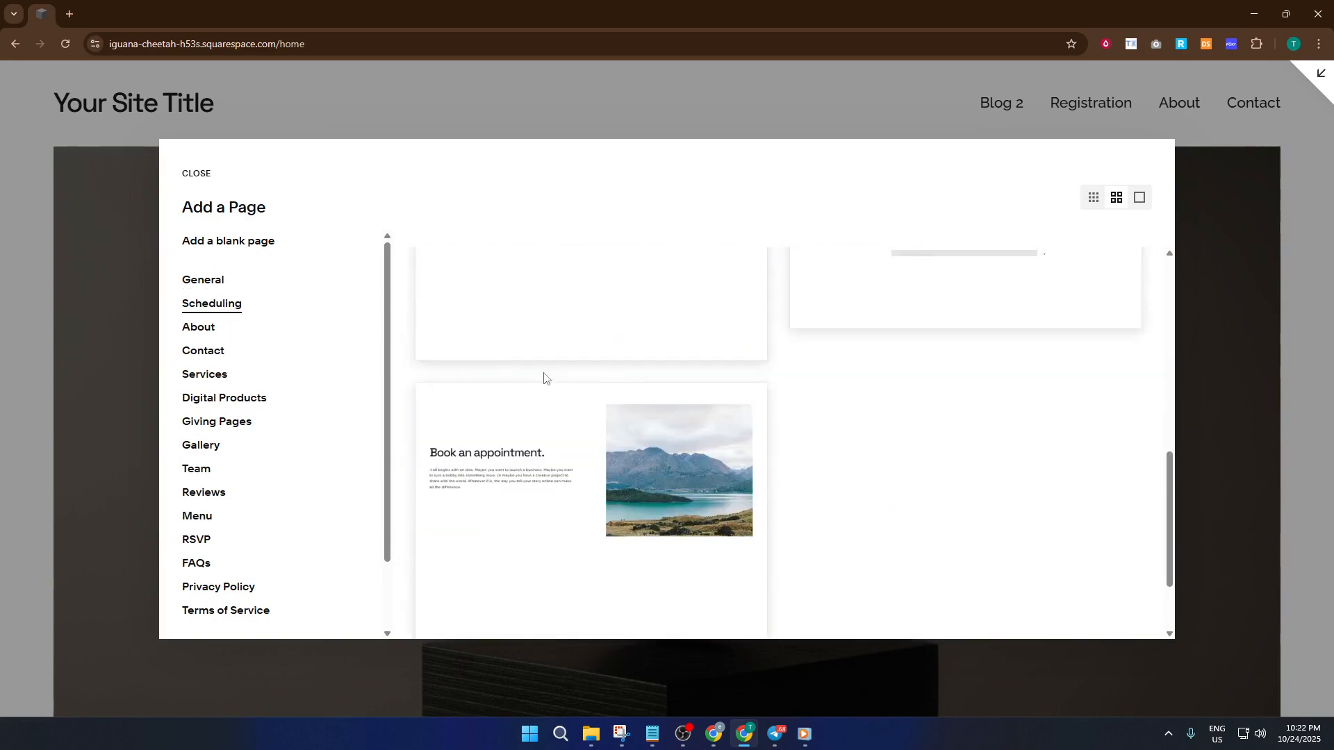
pyautogui.click(237, 332)
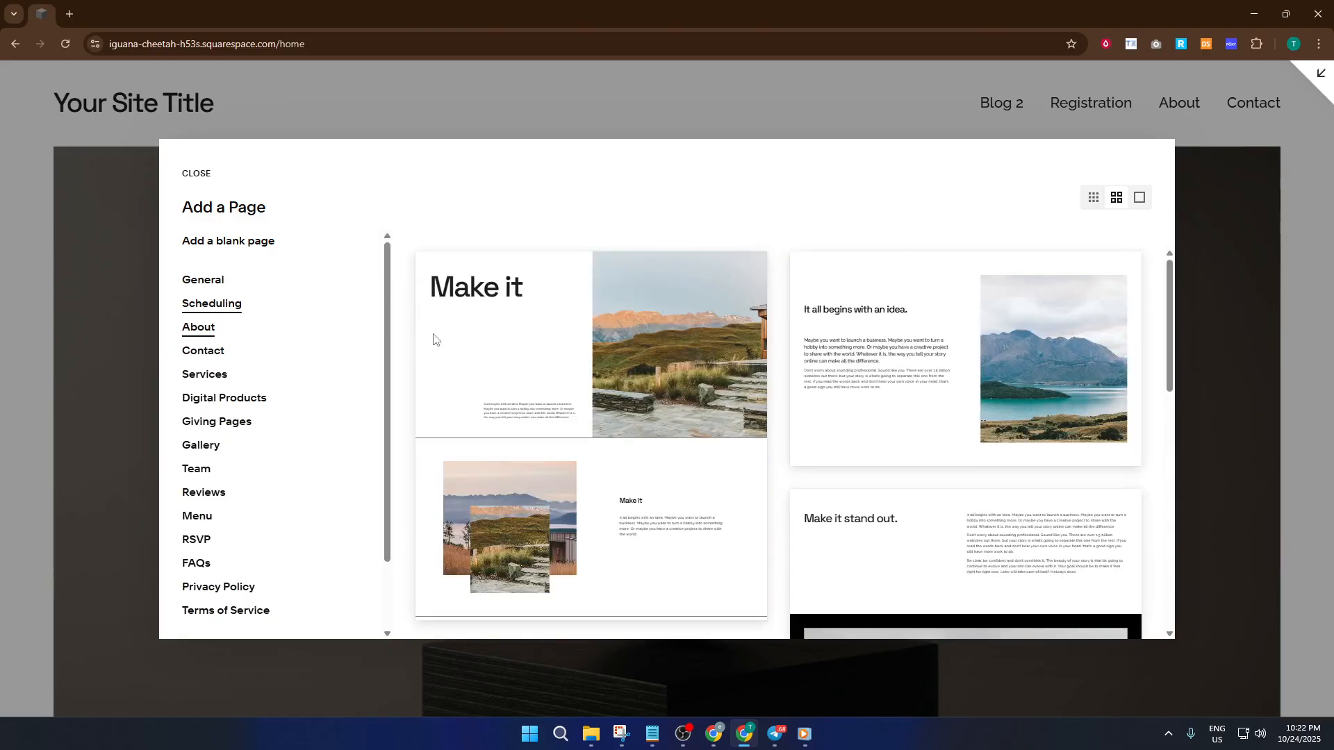
pyautogui.scroll(-3, 789, 417)
pyautogui.scroll(-7, 789, 417)
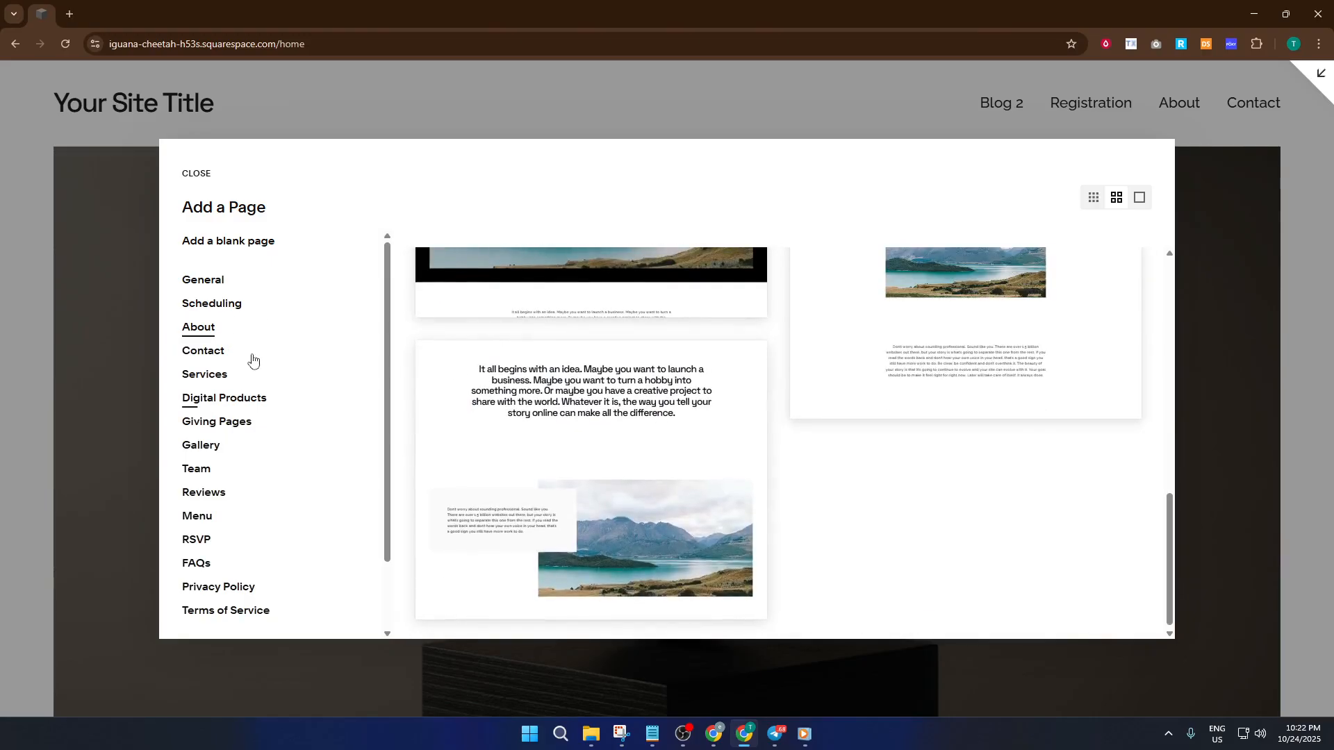
# - Add a Main Navigation page from the first General layout, with the centred "Make it stand out." heading over the lake image
pyautogui.click(224, 281)
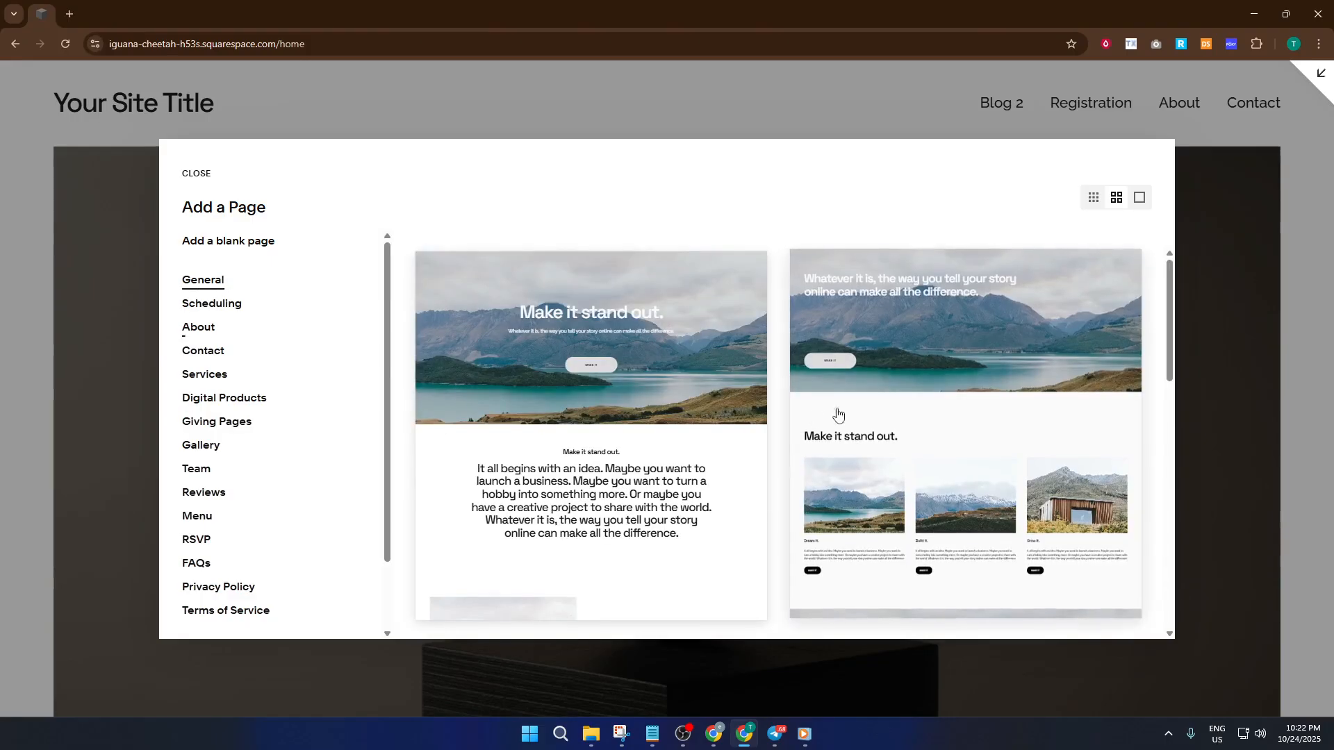
pyautogui.scroll(-1, 687, 380)
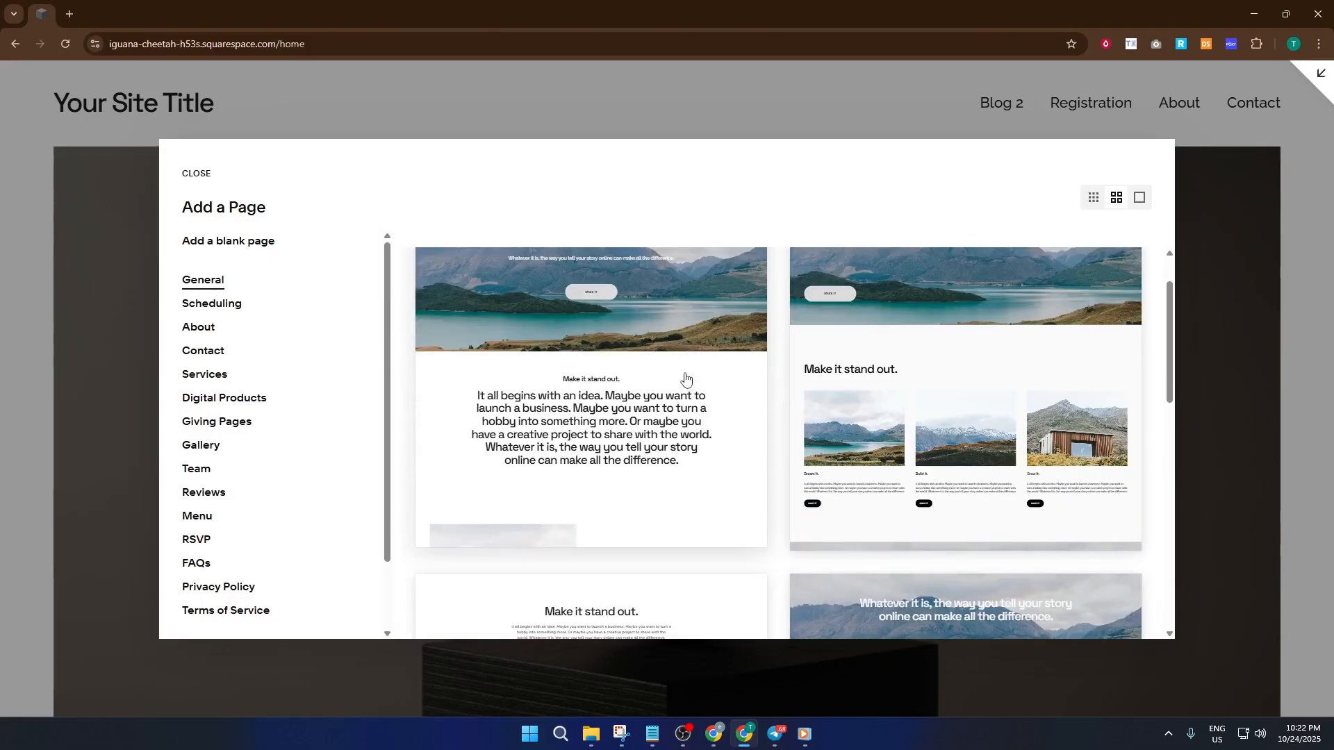
pyautogui.scroll(1, 687, 379)
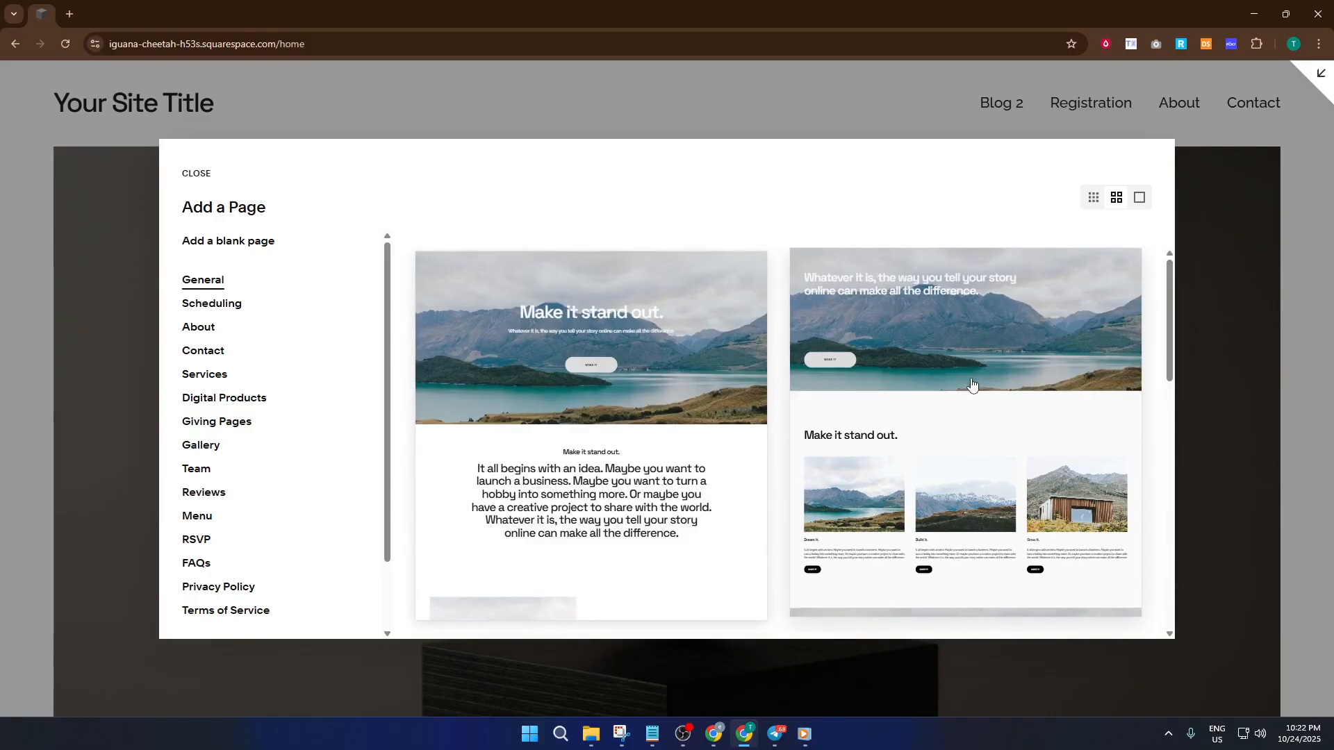
pyautogui.scroll(-3, 971, 384)
pyautogui.scroll(-3, 884, 387)
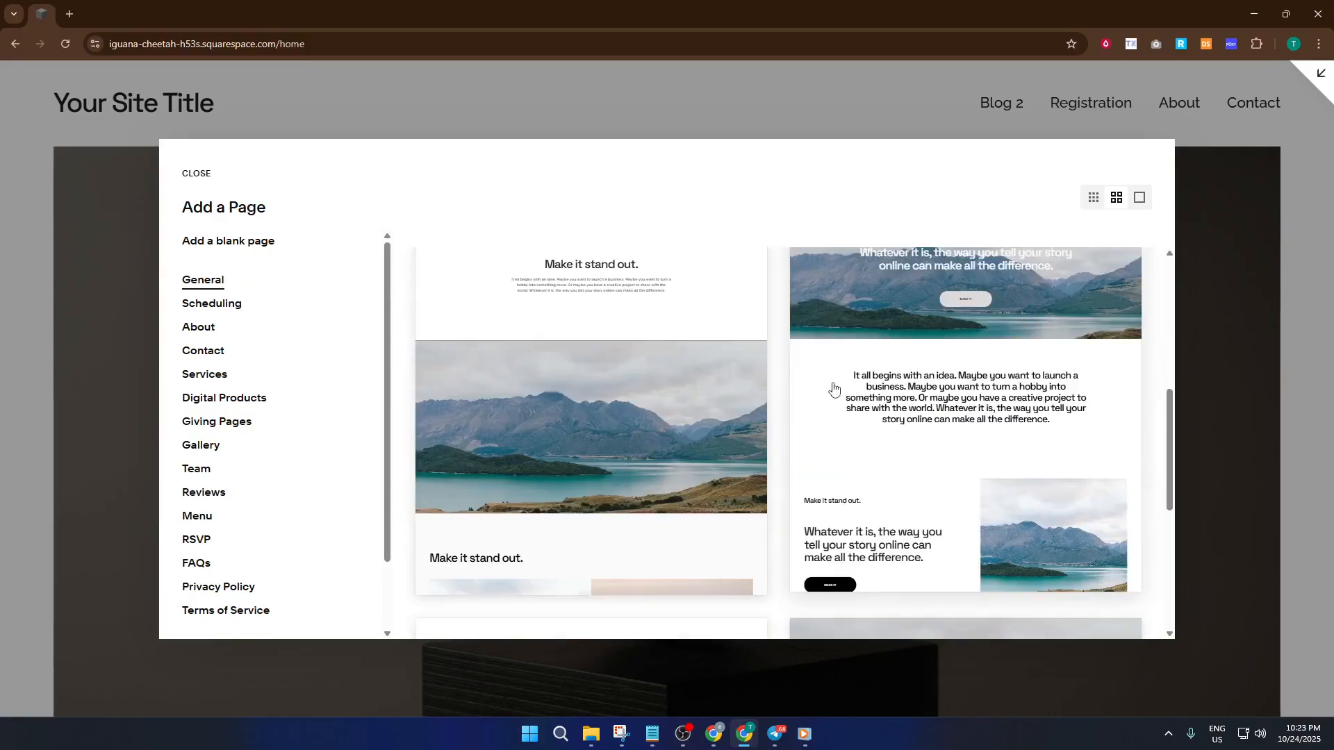
pyautogui.scroll(3, 764, 393)
pyautogui.scroll(3, 736, 392)
pyautogui.click(659, 376)
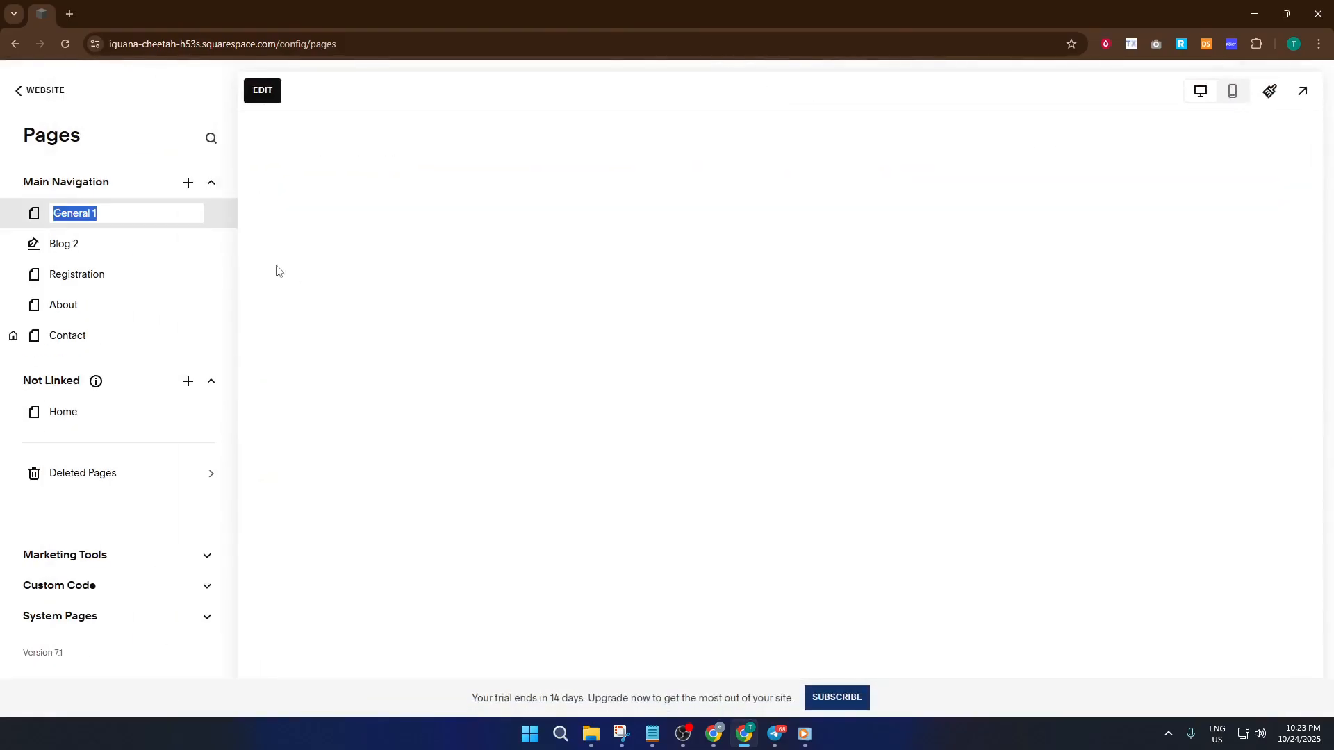
# - Open the new General 1 page for editing at its hero section
pyautogui.scroll(-2, 693, 334)
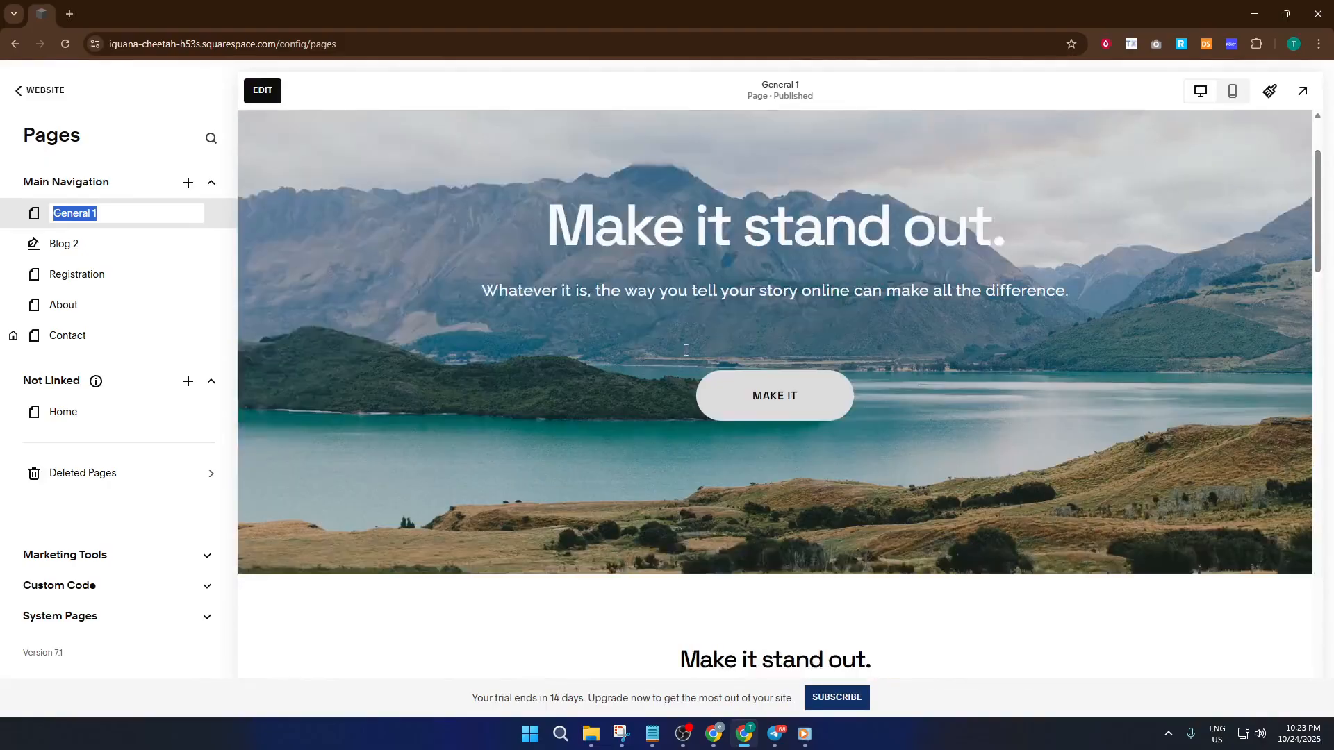
pyautogui.scroll(-5, 692, 351)
pyautogui.scroll(2, 699, 358)
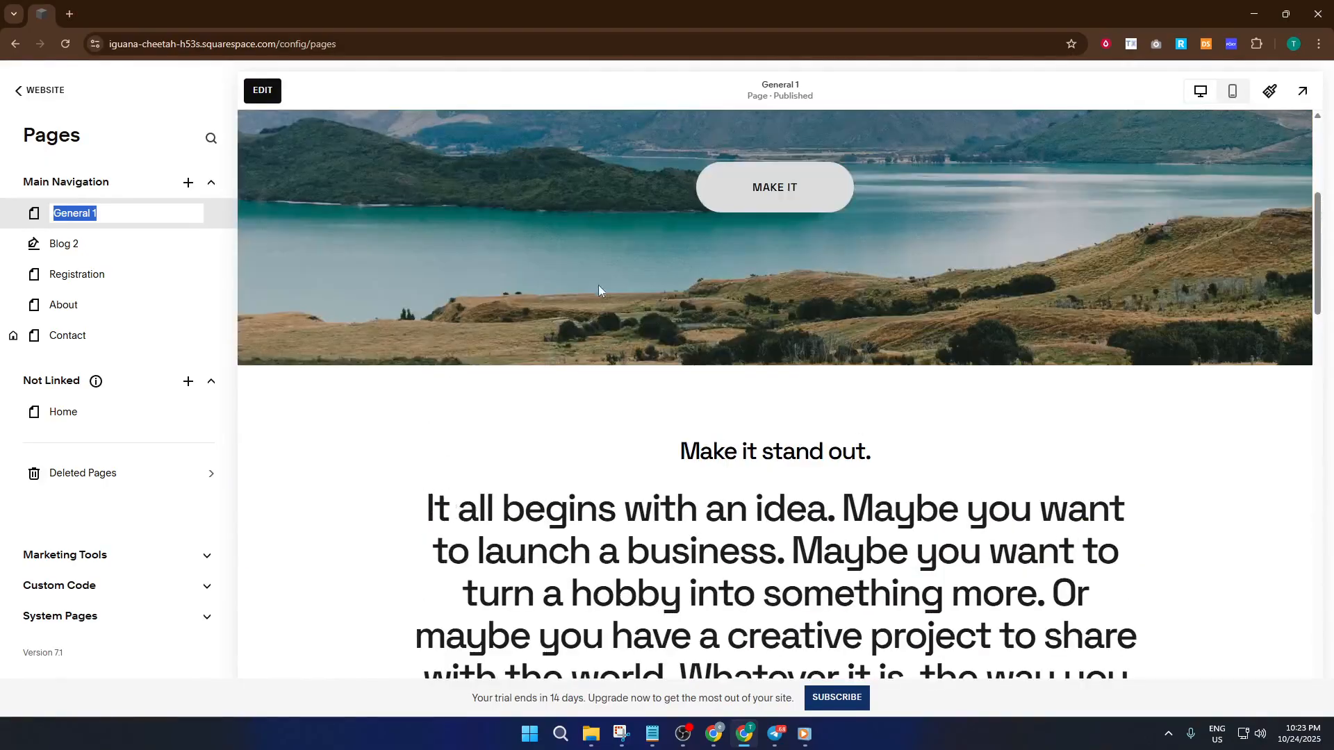
pyautogui.click(258, 92)
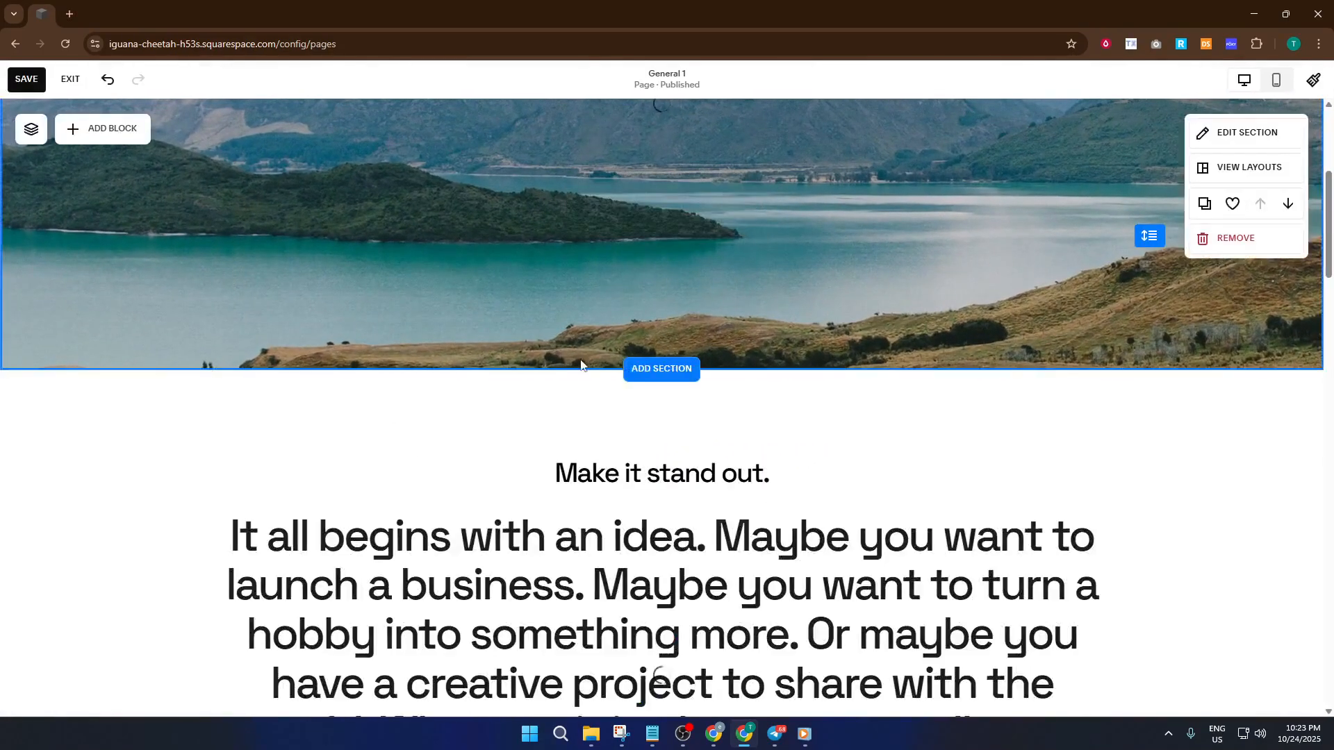
pyautogui.scroll(4, 579, 372)
pyautogui.press('Escape')
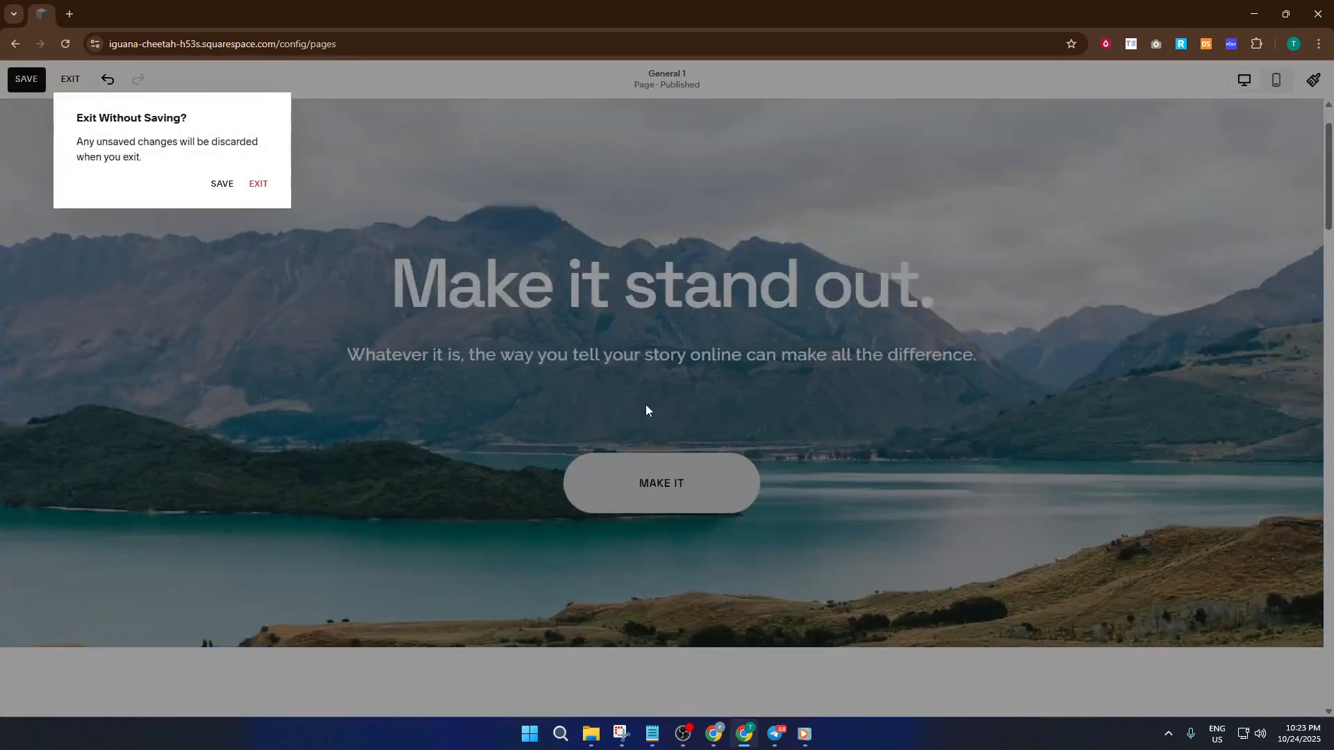
pyautogui.click(620, 384)
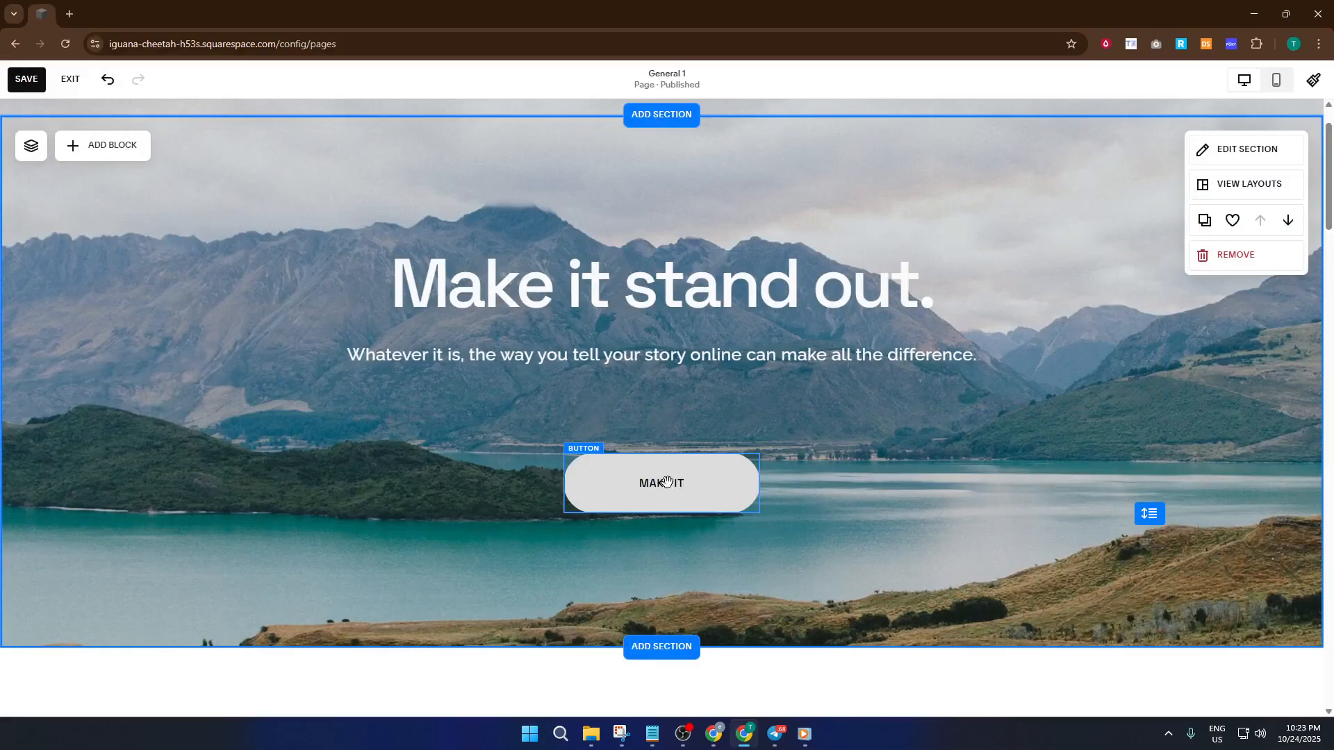
# - Move the MAKE IT button to the left side of the hero section and shift the heading text block right and down
pyautogui.moveTo(667, 482); pyautogui.dragTo(217, 376)
pyautogui.click(511, 391)
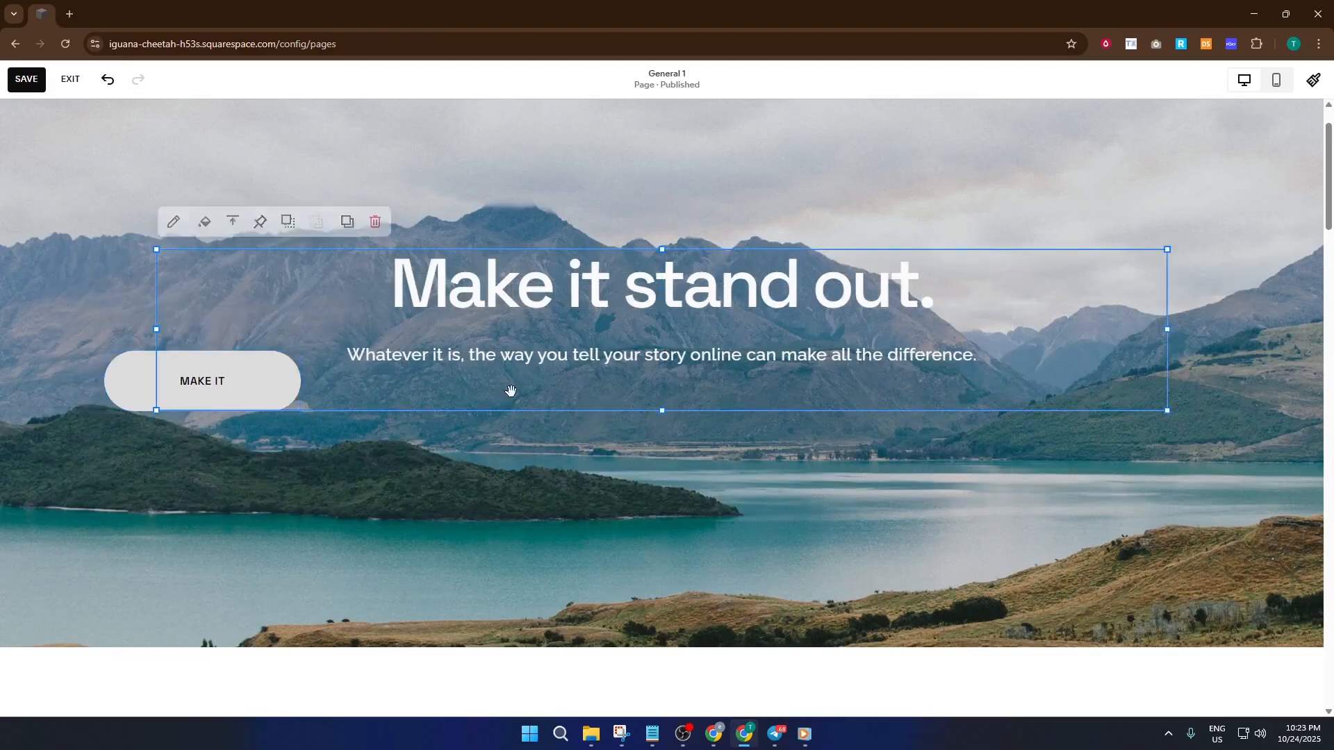
pyautogui.click(635, 306)
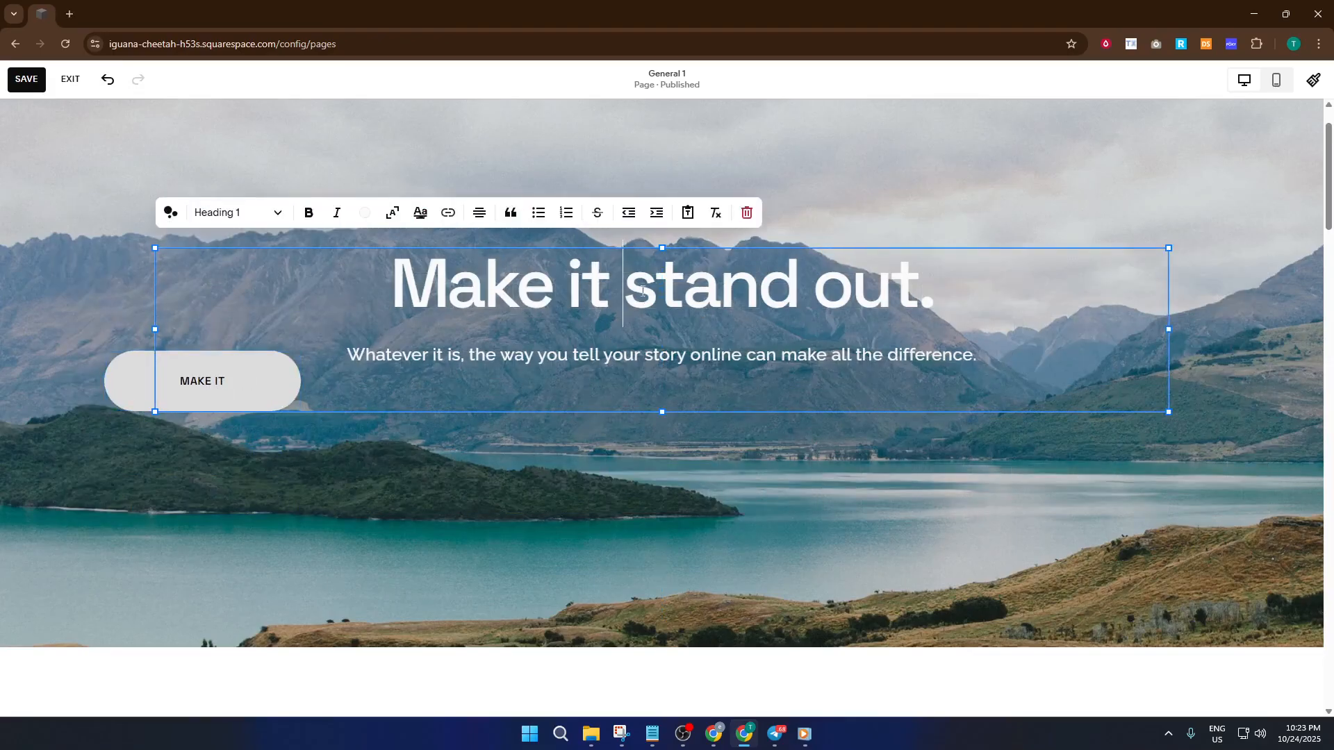
pyautogui.moveTo(591, 248); pyautogui.dragTo(592, 249)
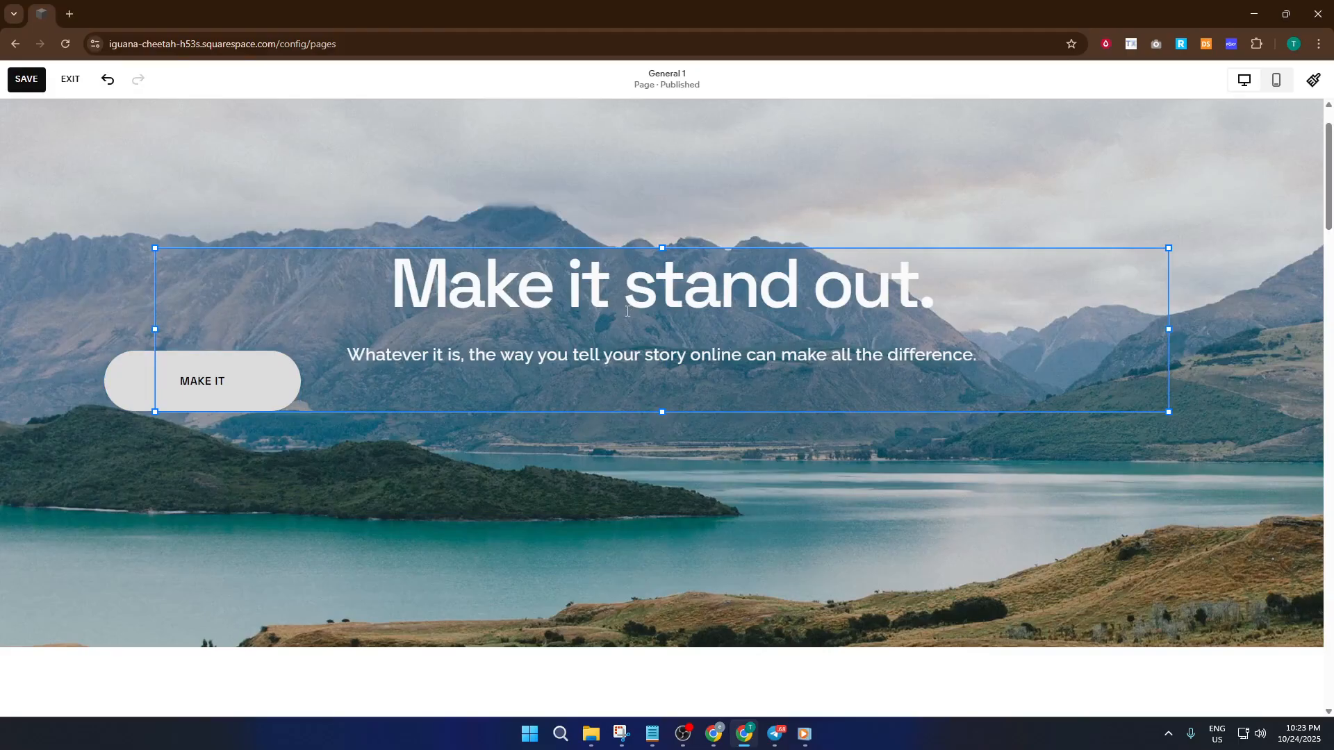
pyautogui.click(588, 275)
pyautogui.click(664, 452)
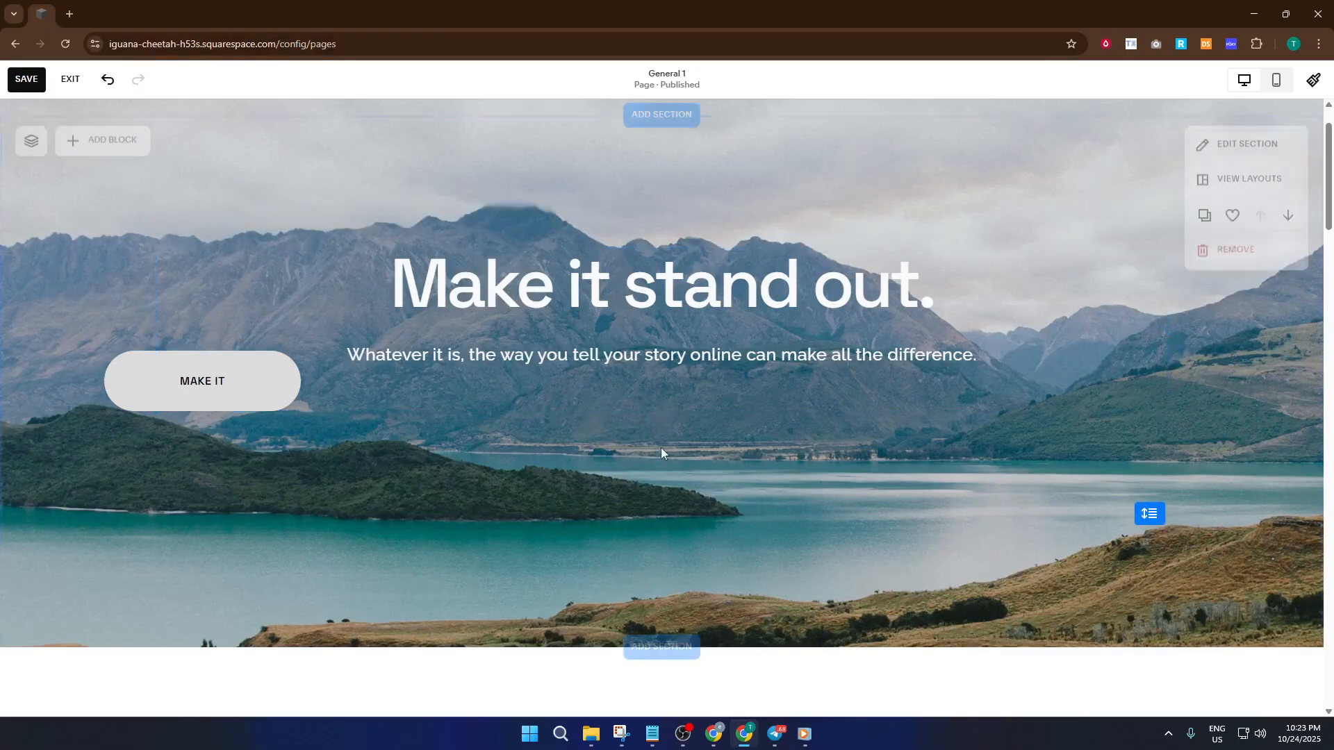
pyautogui.moveTo(656, 318); pyautogui.dragTo(815, 362)
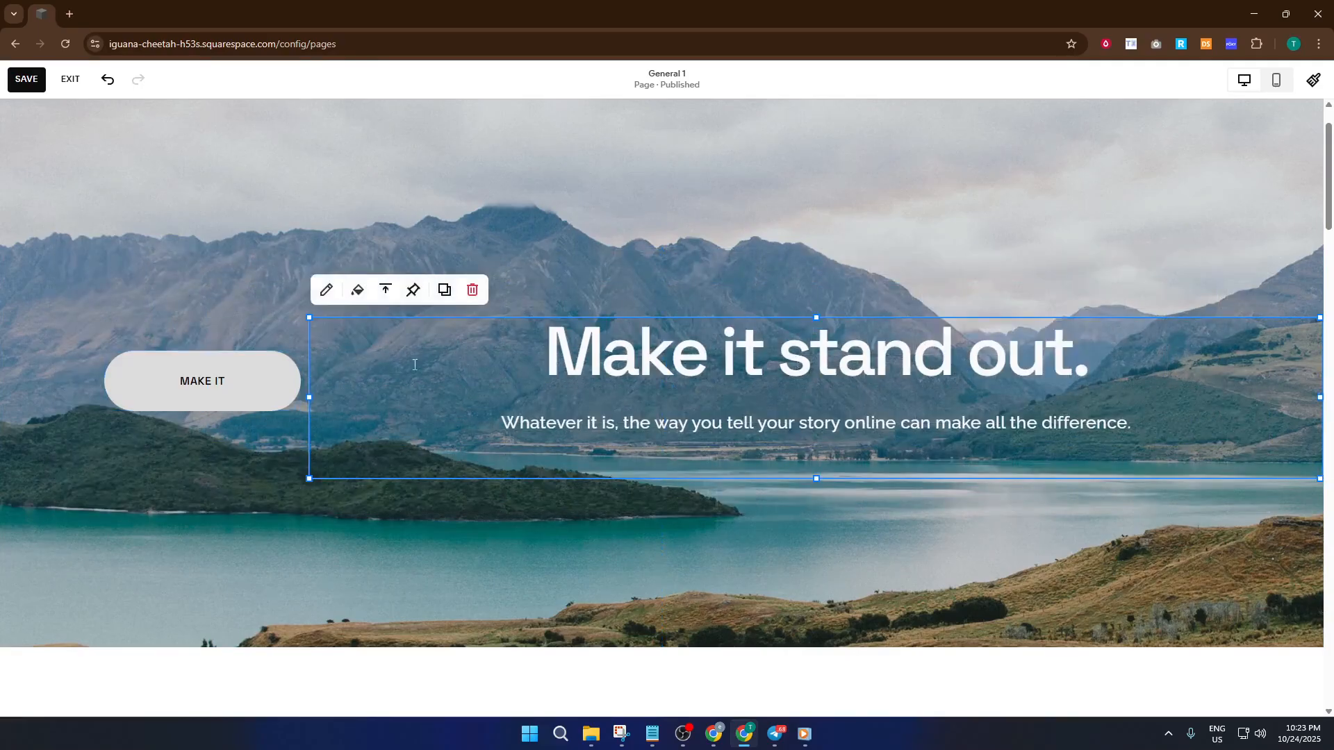
# - Move the MAKE IT button closer to the "Make it stand out." heading, then make it taller and narrower
pyautogui.click(180, 367)
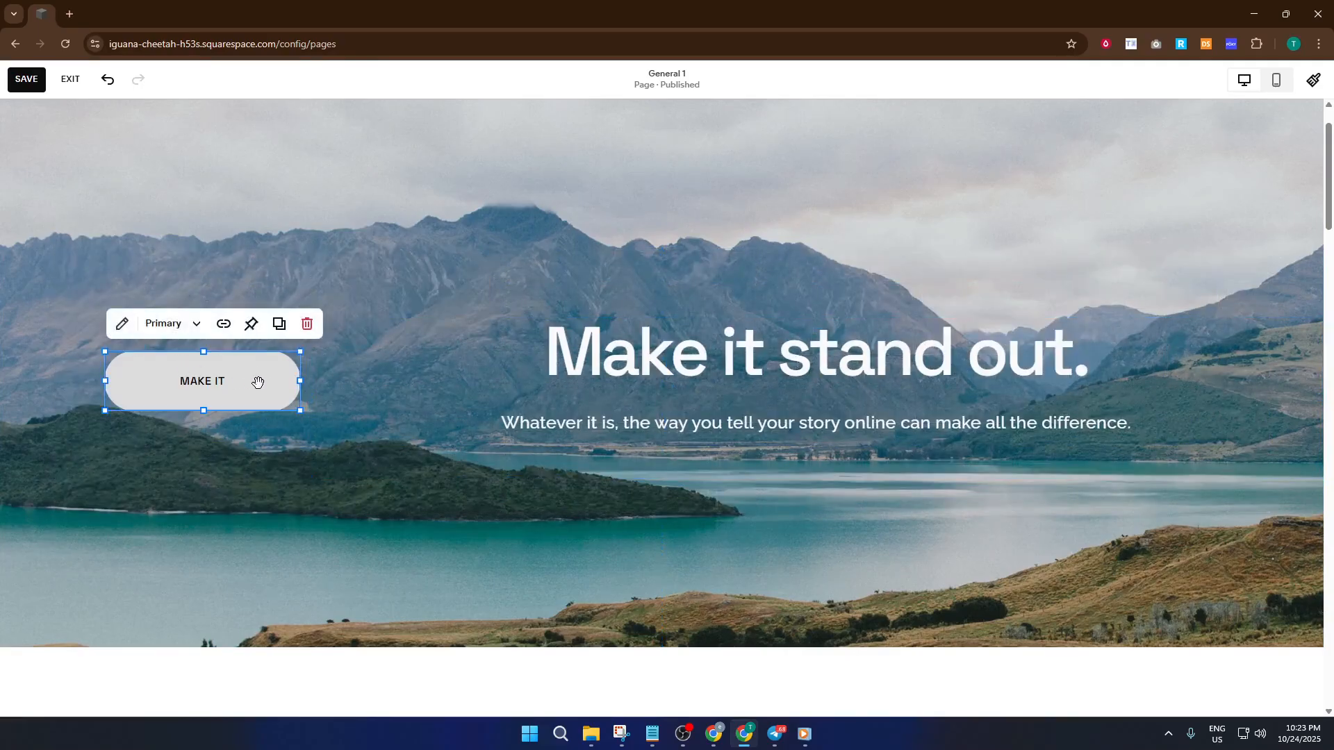
pyautogui.moveTo(262, 384); pyautogui.dragTo(408, 394)
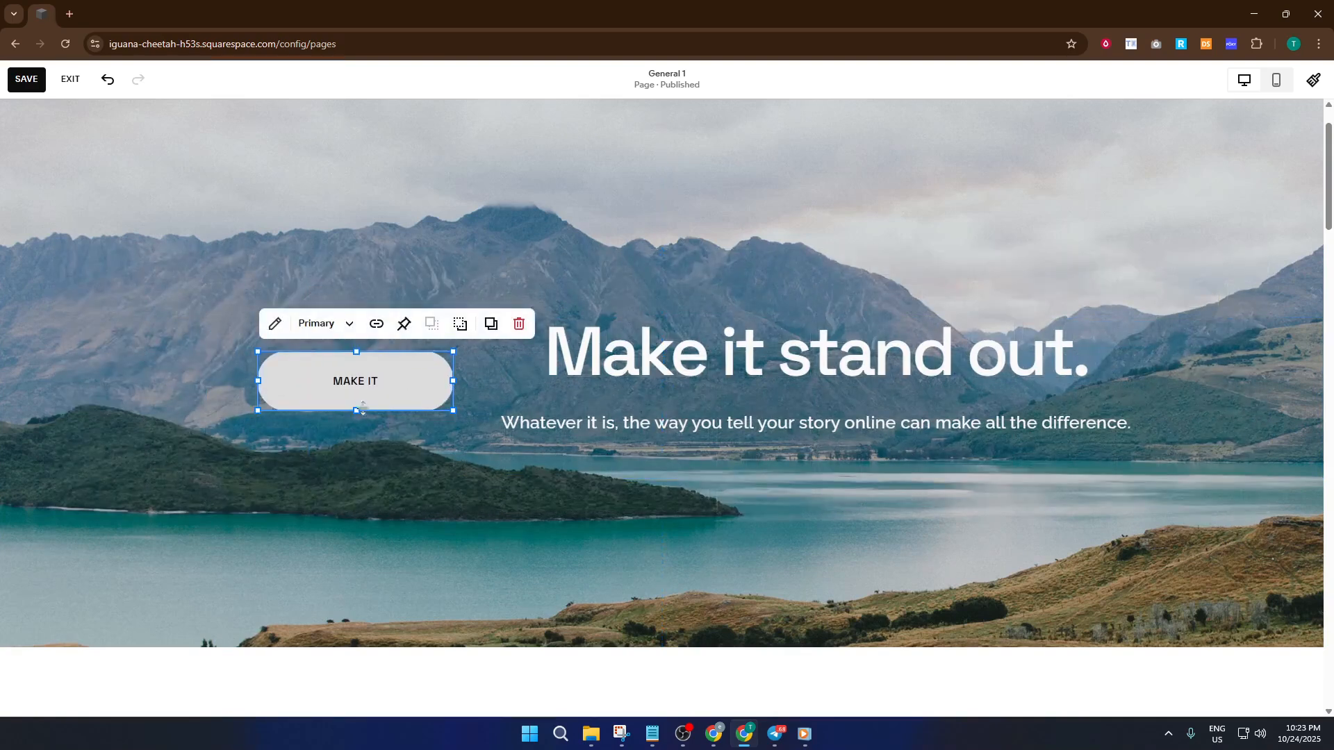
pyautogui.moveTo(356, 411); pyautogui.dragTo(358, 460)
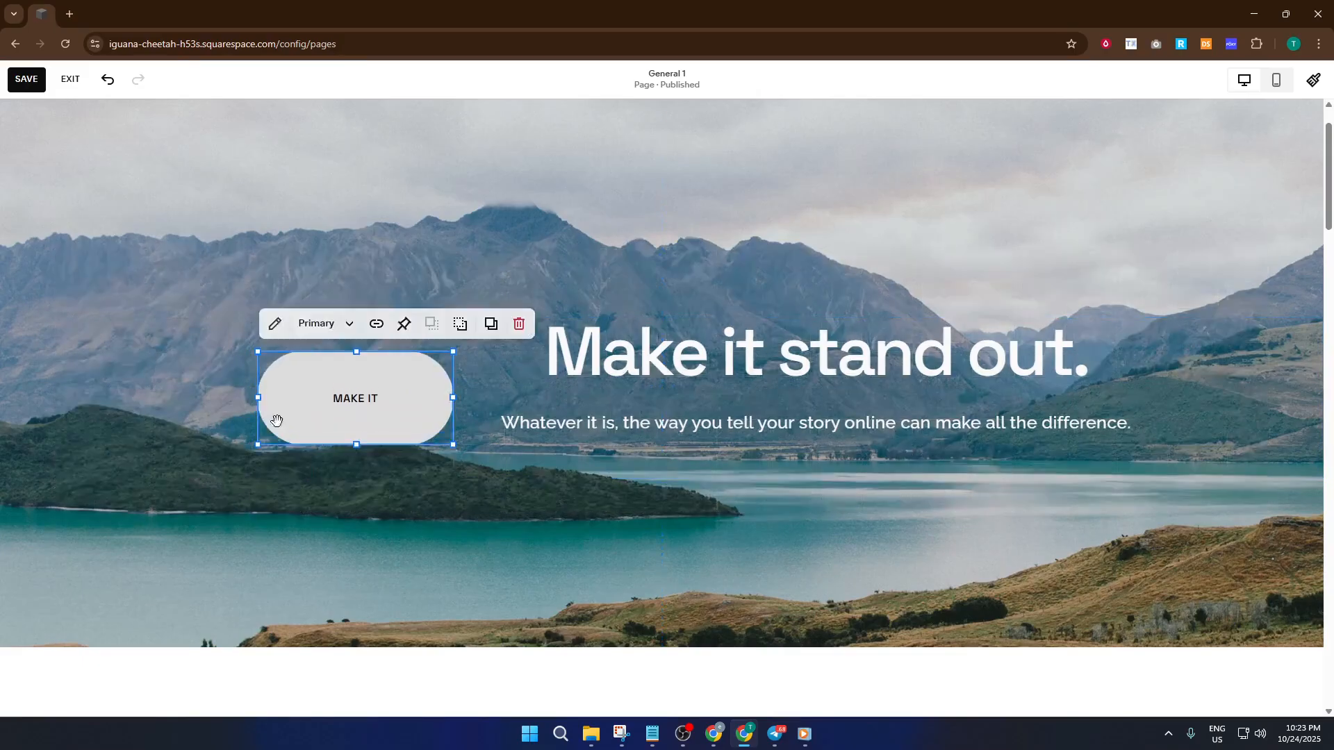
pyautogui.moveTo(257, 397); pyautogui.dragTo(339, 397)
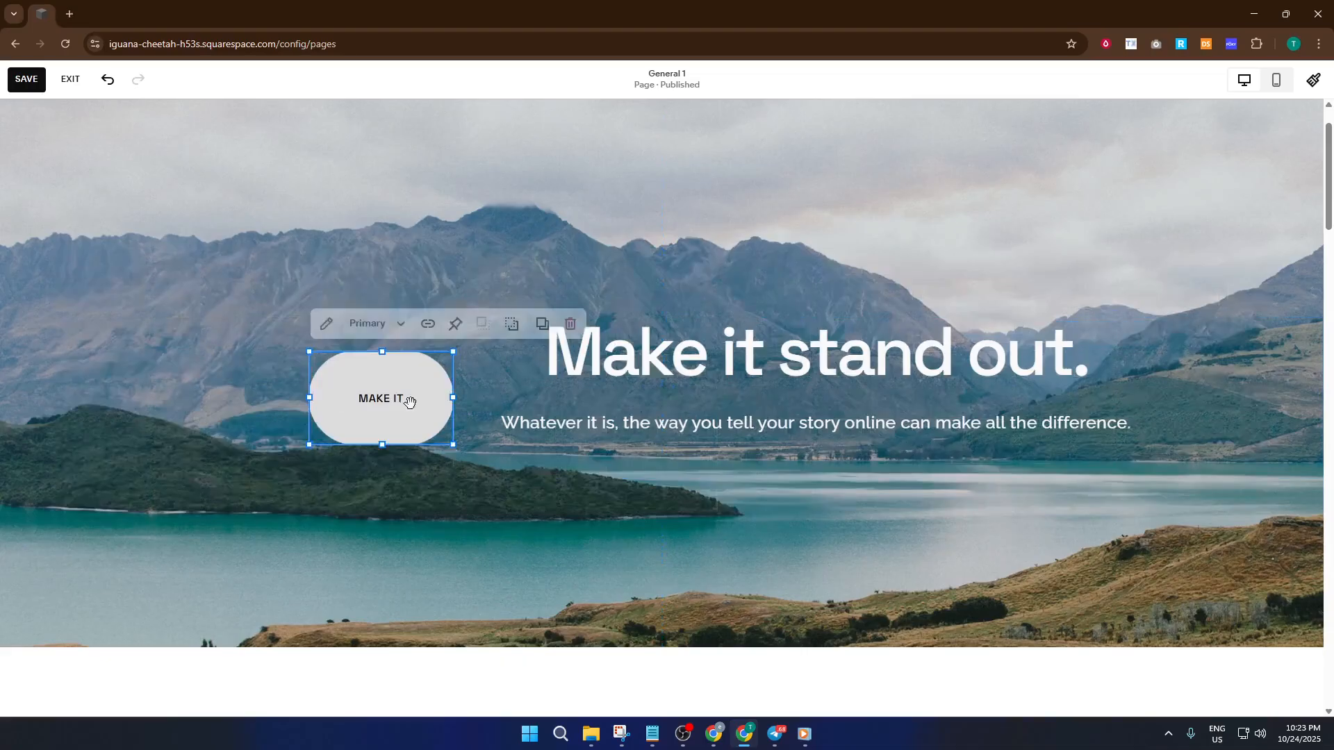
# - Nudge the MAKE IT button up one grid row, level with the top of the heading text block
pyautogui.moveTo(420, 399)
pyautogui.mouseDown()
pyautogui.moveTo(428, 373)
pyautogui.moveTo(436, 381)
pyautogui.moveTo(405, 384)
pyautogui.mouseUp()
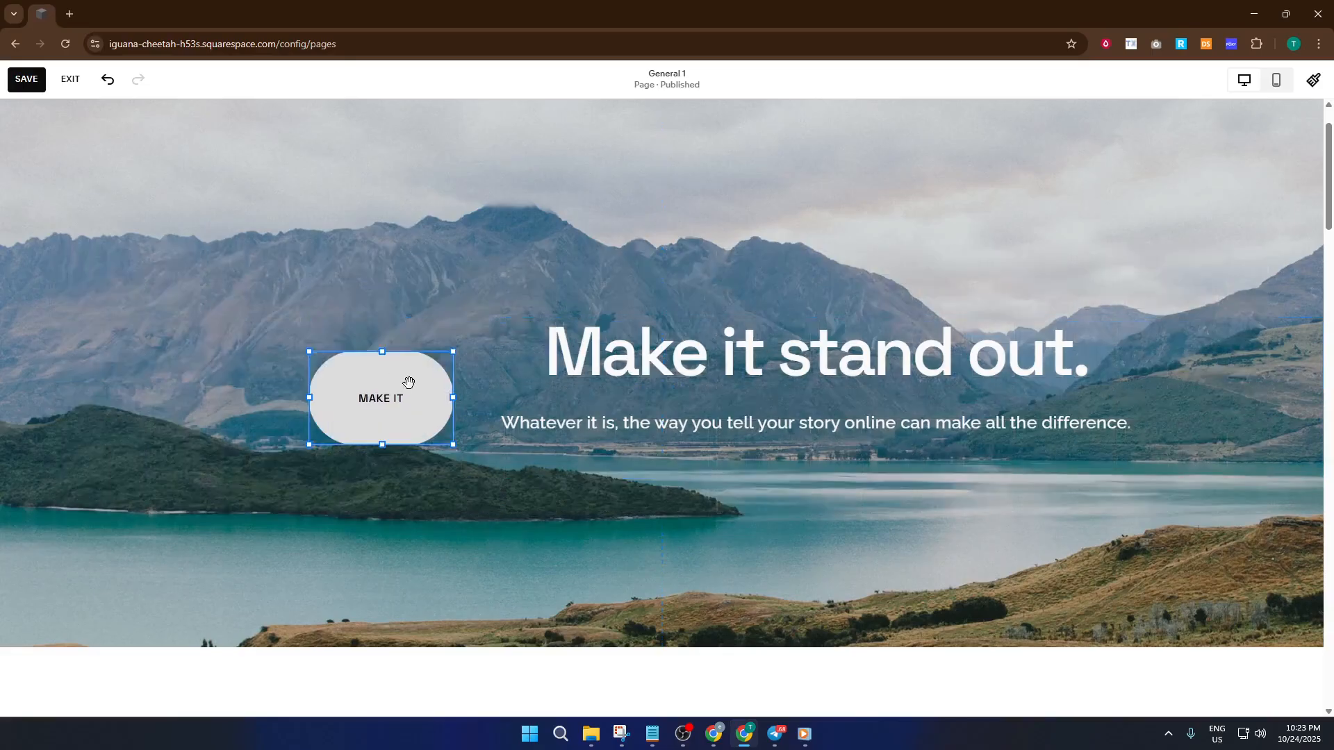
pyautogui.click(456, 304)
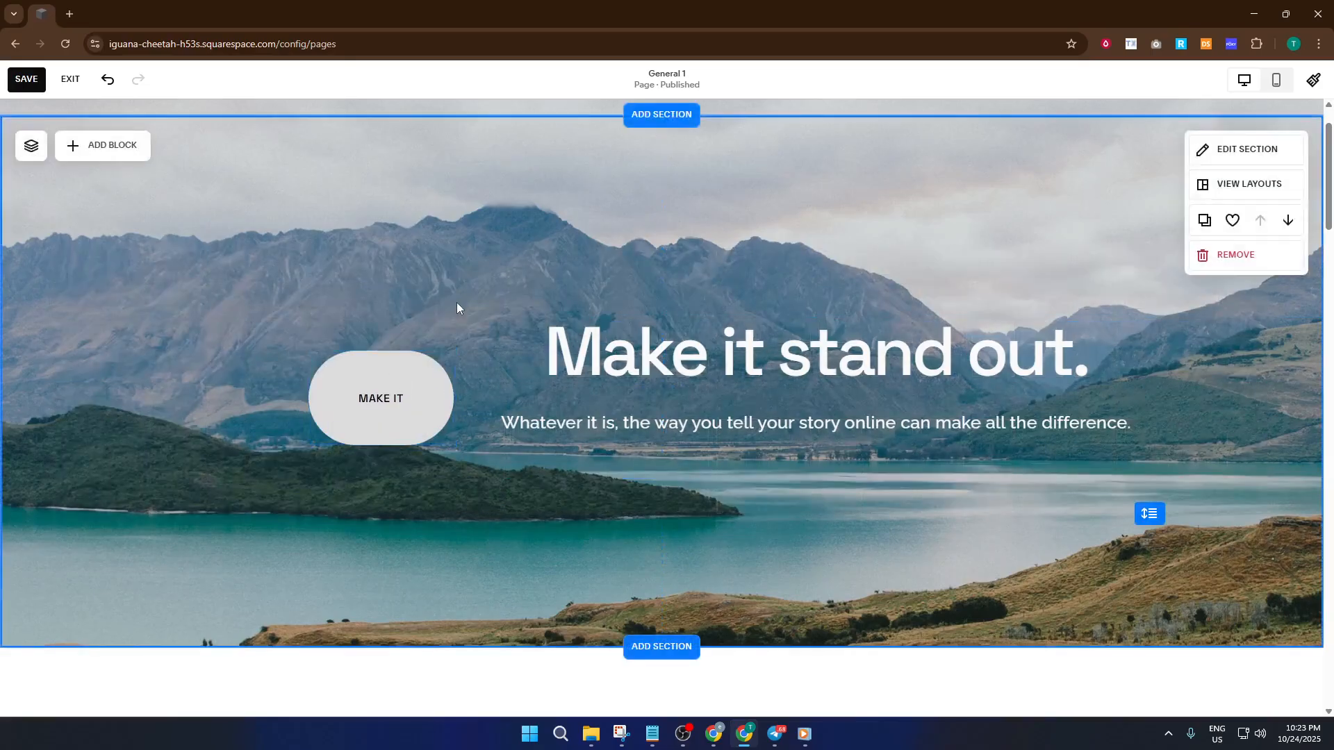
pyautogui.click(407, 381)
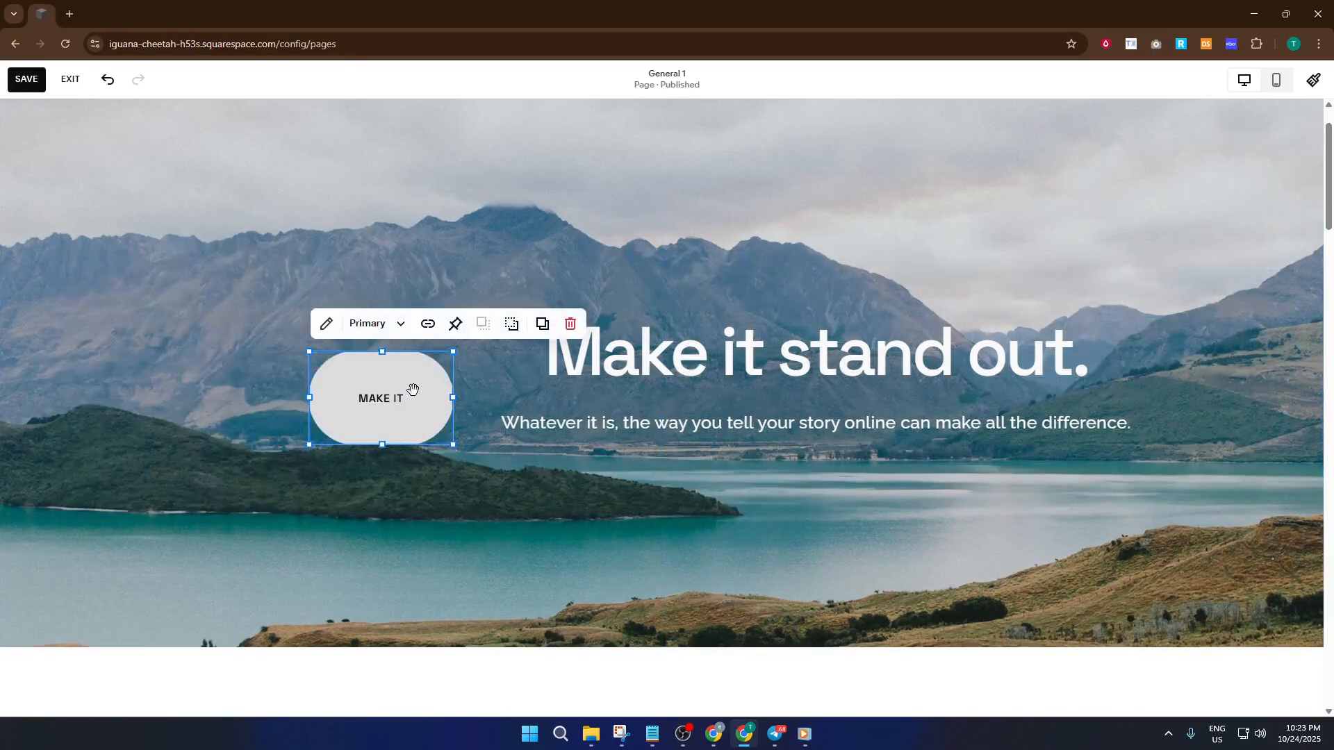
pyautogui.press('Up')
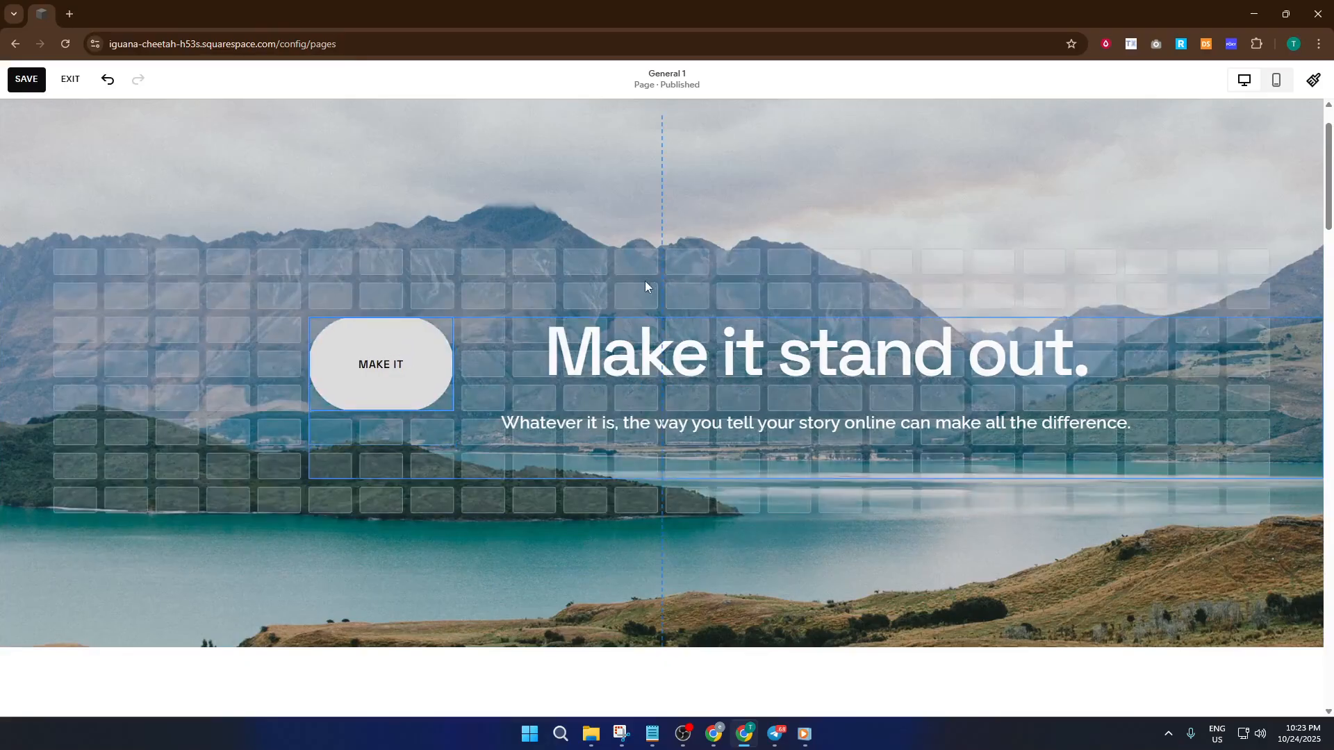
# - Nudge the MAKE IT button down one grid row, beside the hero heading and its subtext
pyautogui.press('Down')
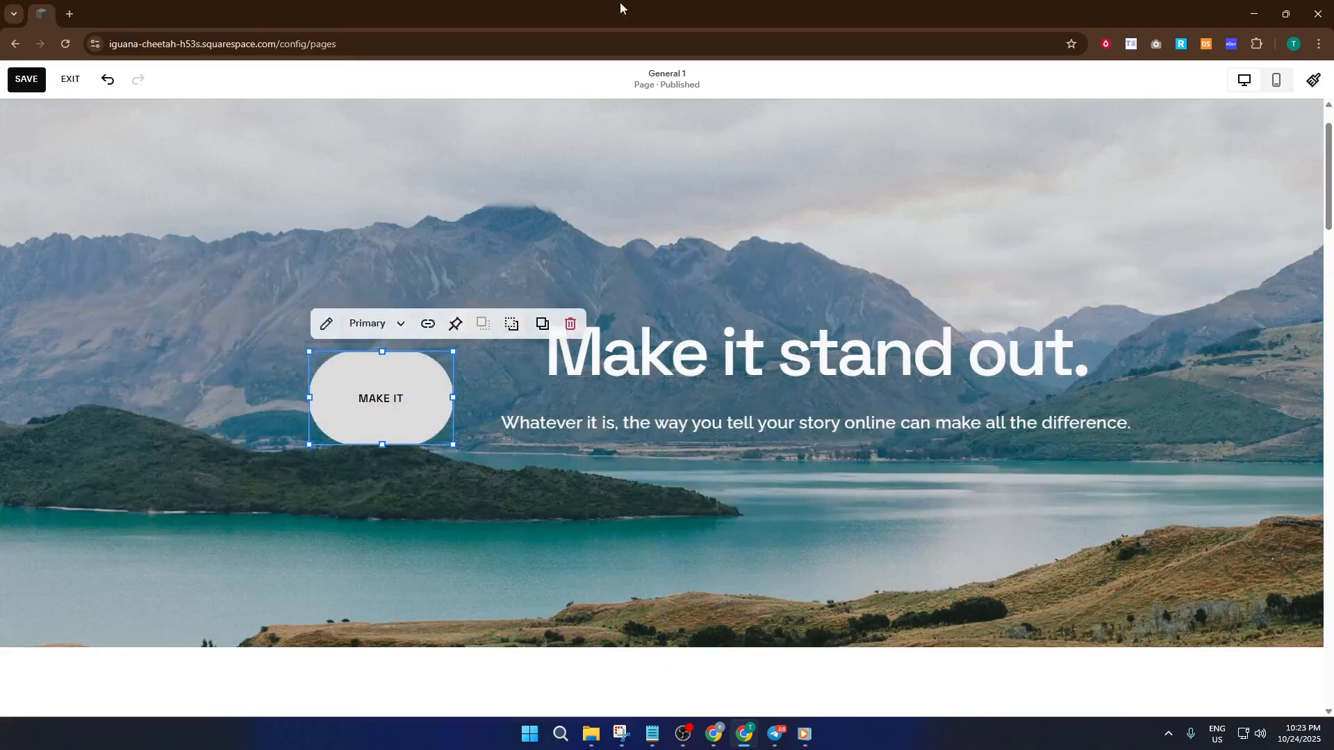
pyautogui.click(677, 379)
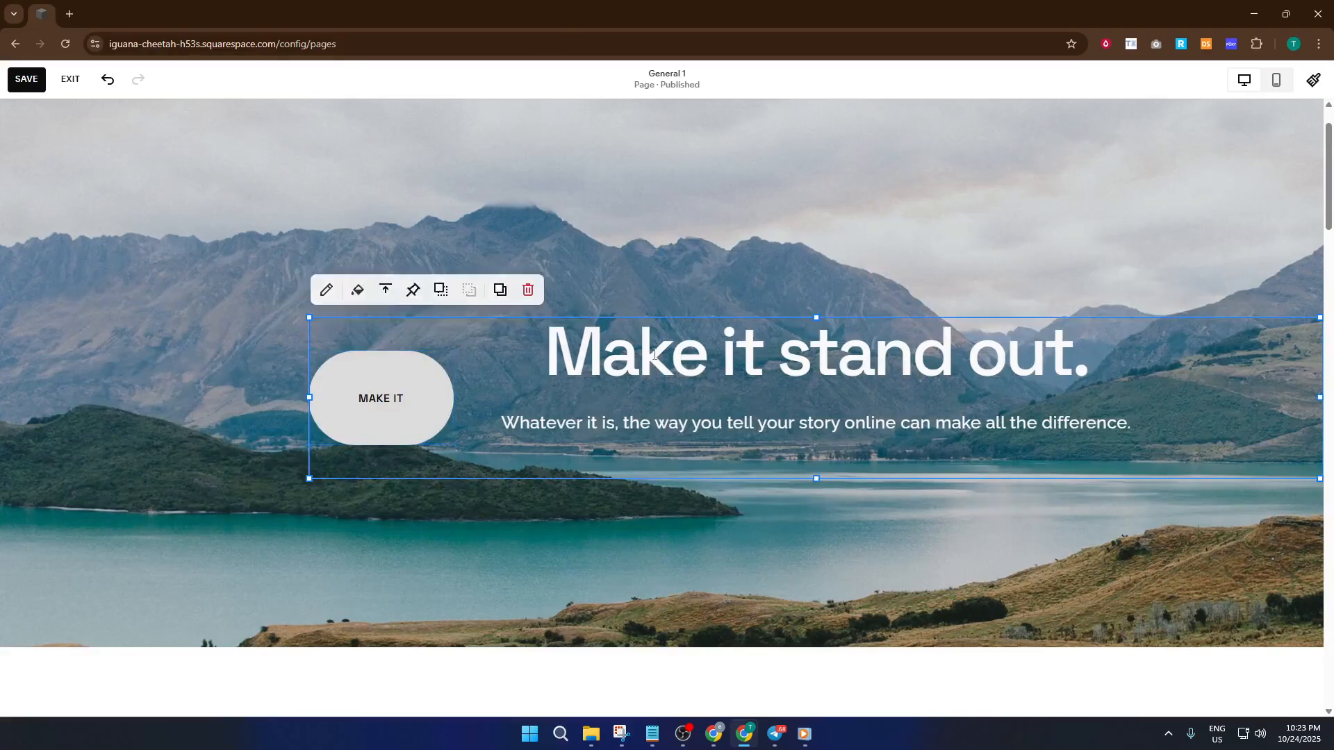
pyautogui.click(676, 379)
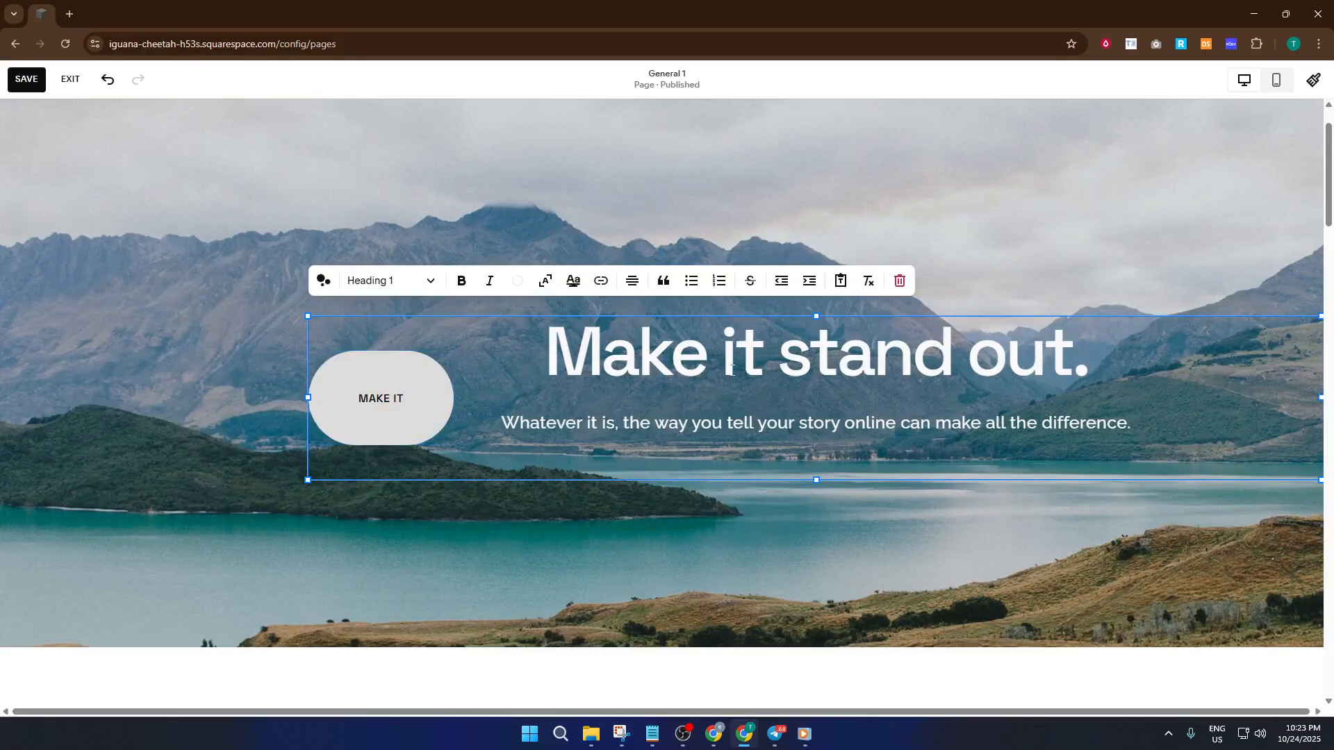
pyautogui.click(812, 483)
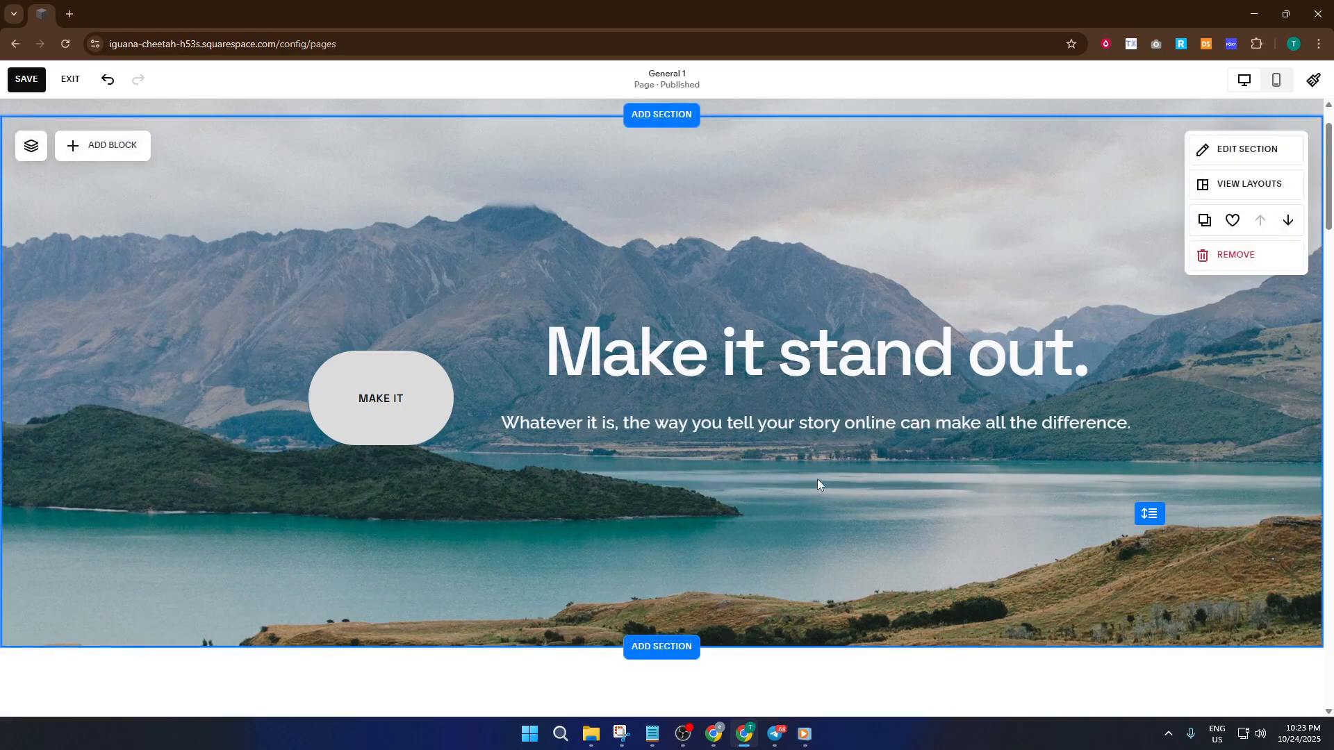
pyautogui.click(421, 394)
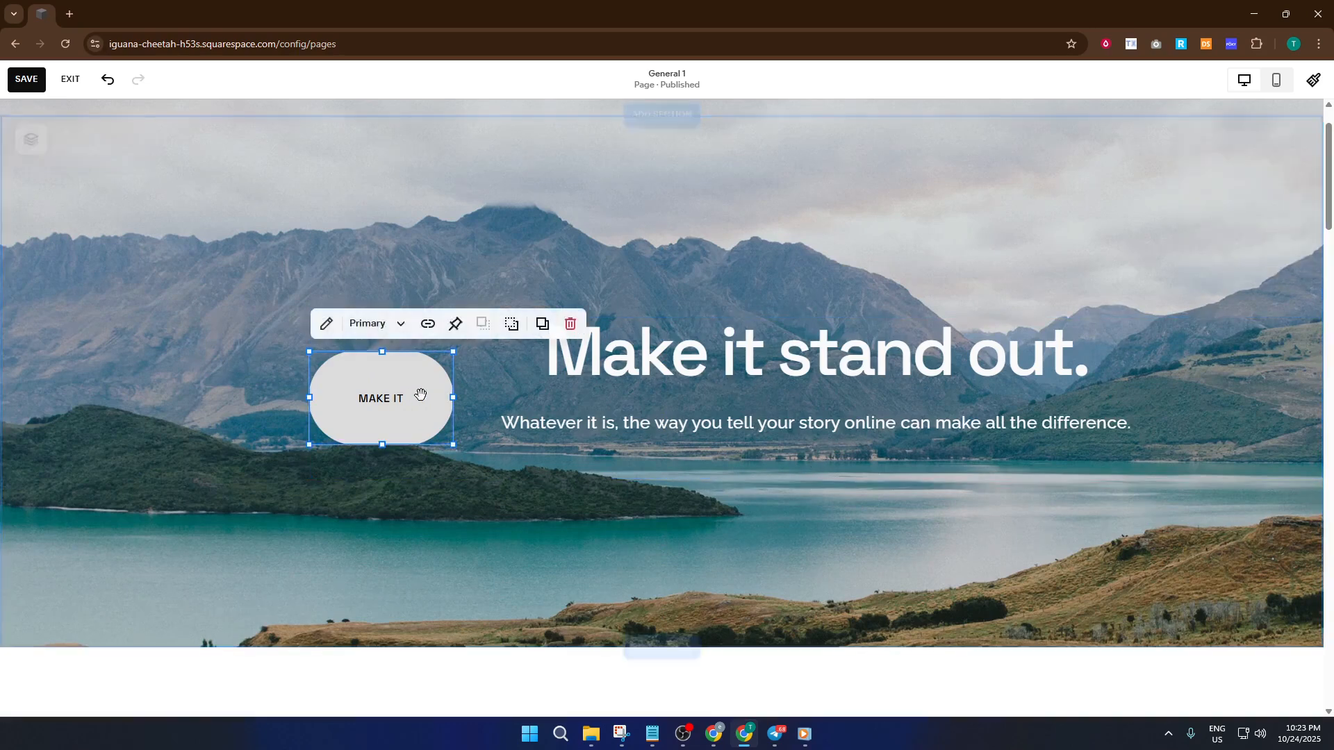
pyautogui.click(816, 381)
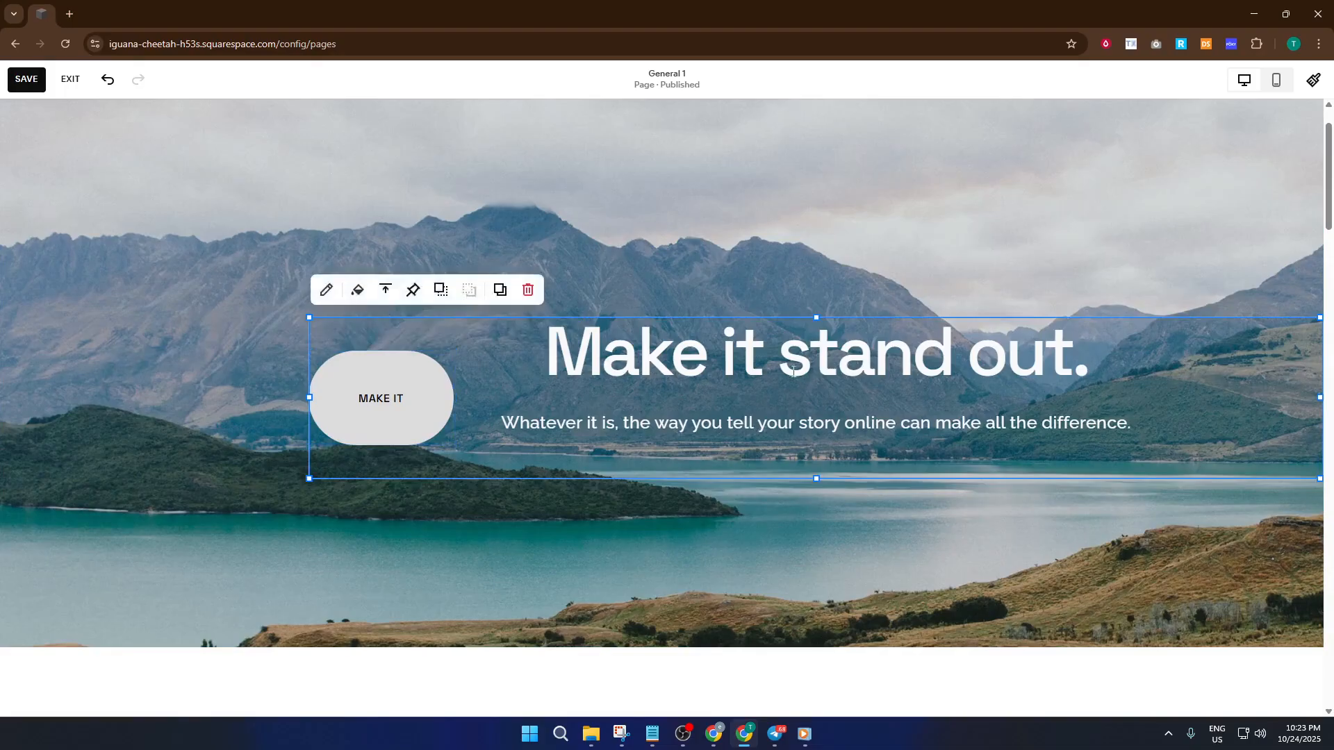
pyautogui.moveTo(778, 362); pyautogui.dragTo(738, 439)
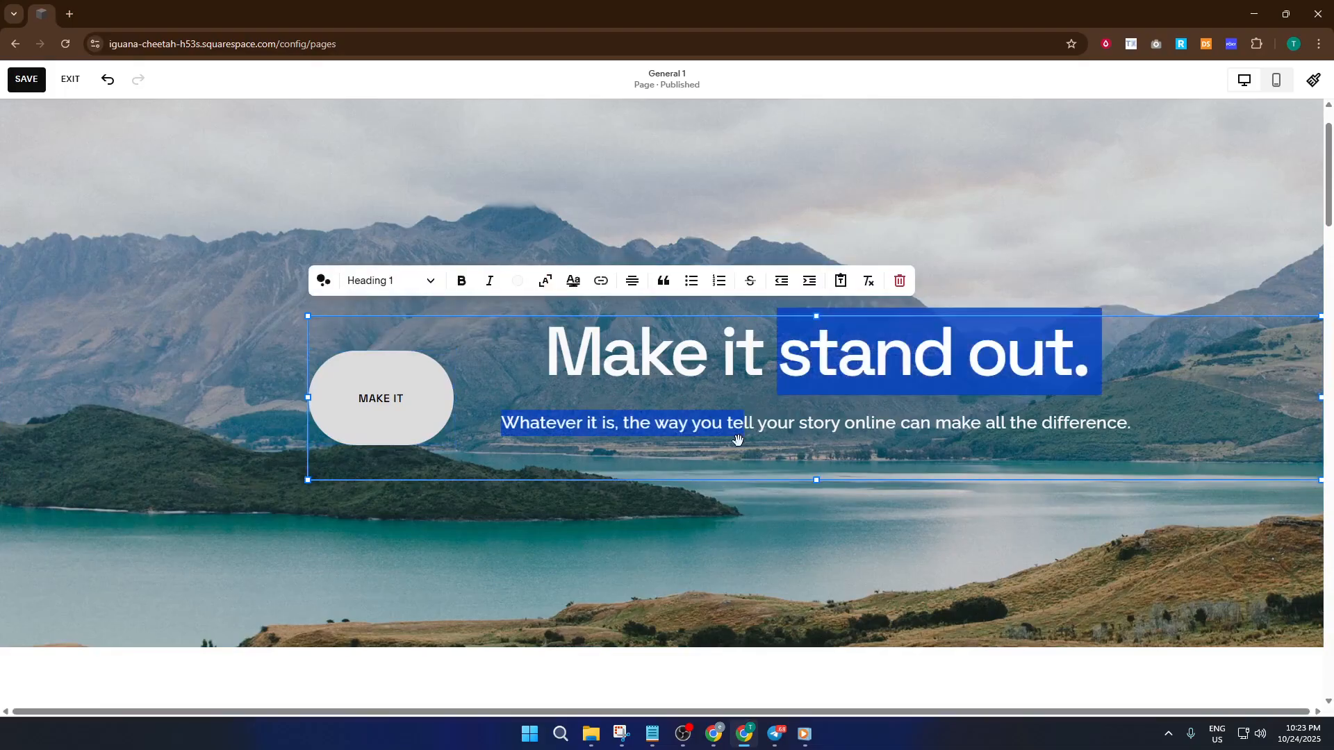
pyautogui.click(579, 186)
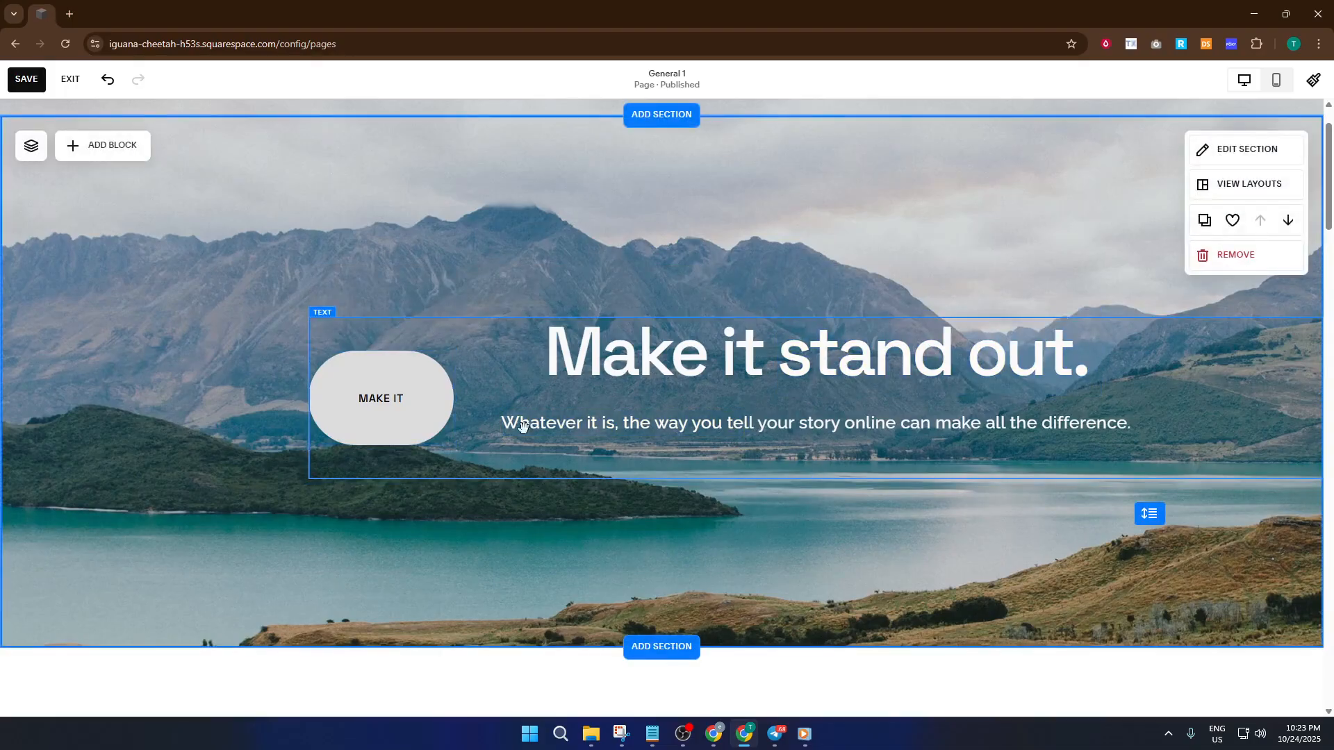
# - Move the MAKE IT button two grid columns left and two rows up, then open the "Make it stand out." heading for text editing
pyautogui.moveTo(406, 399); pyautogui.dragTo(319, 341)
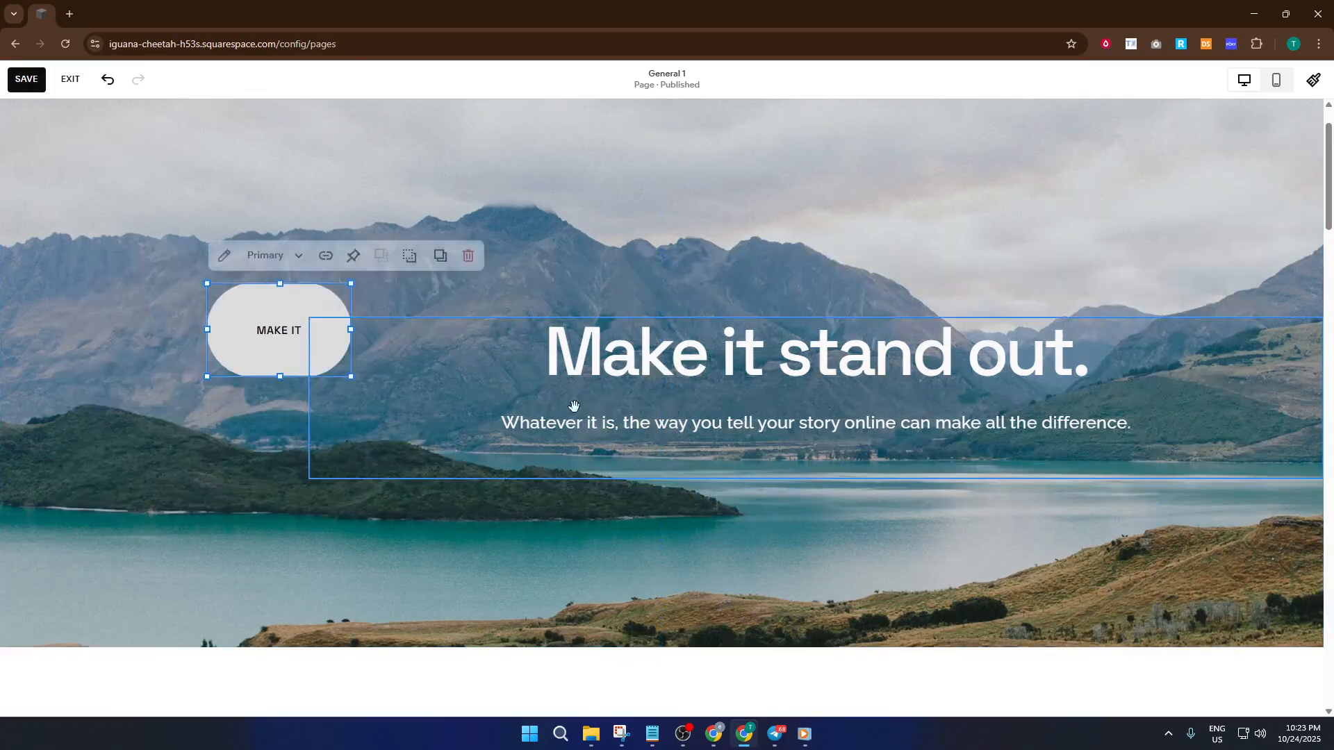
pyautogui.click(776, 372)
pyautogui.click(754, 351)
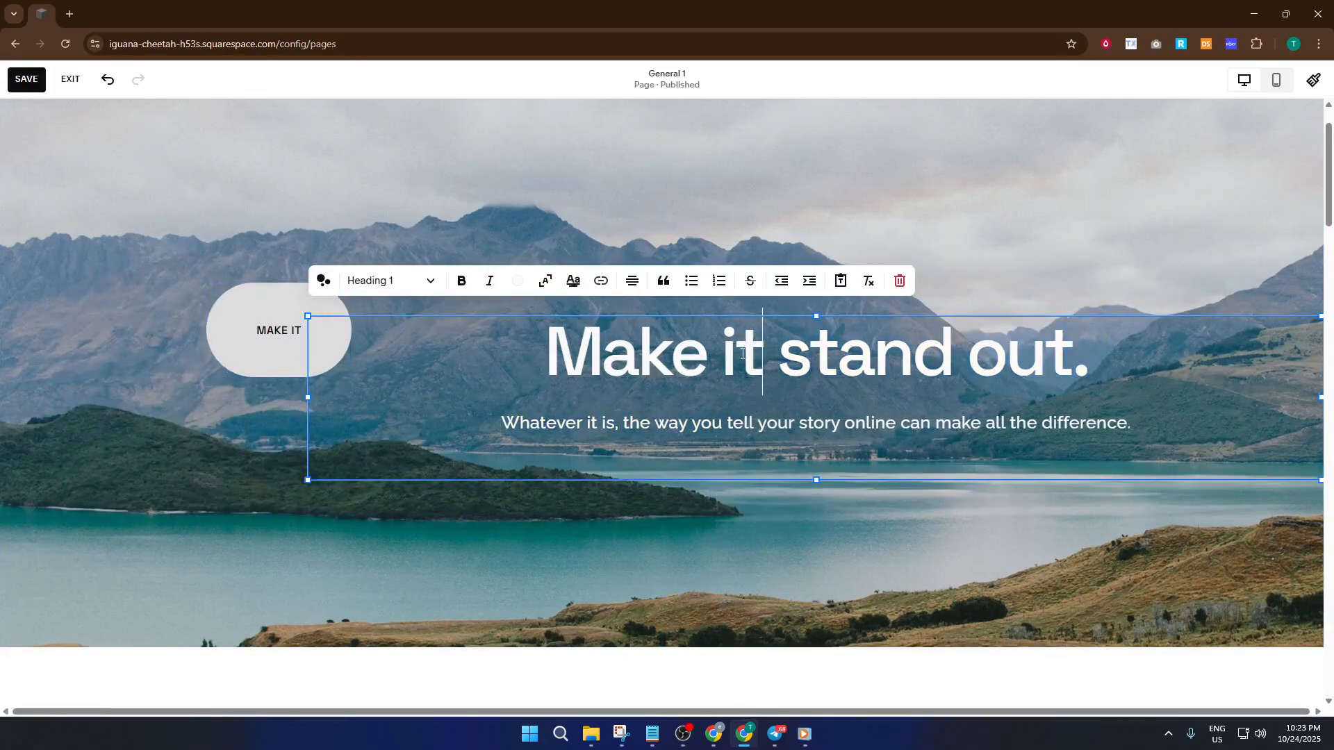